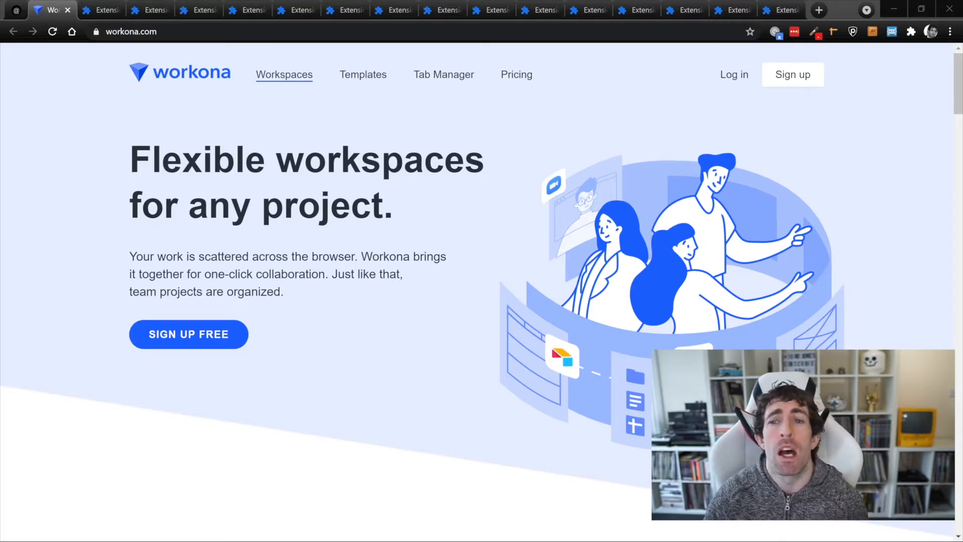
Flip through the open chrome://extensions tabs, then switch to the Workona tab showing My Tasks.
click(296, 10)
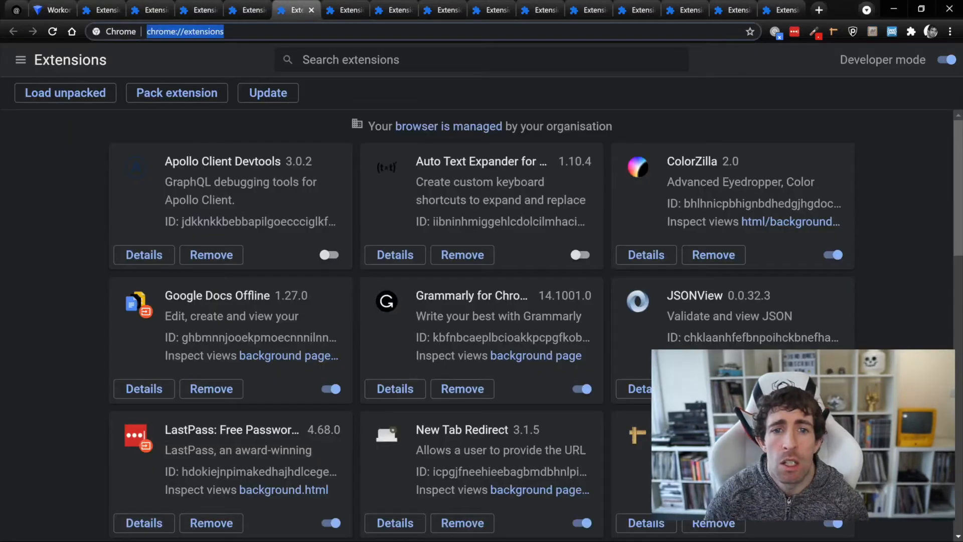
click(346, 10)
click(395, 10)
click(151, 10)
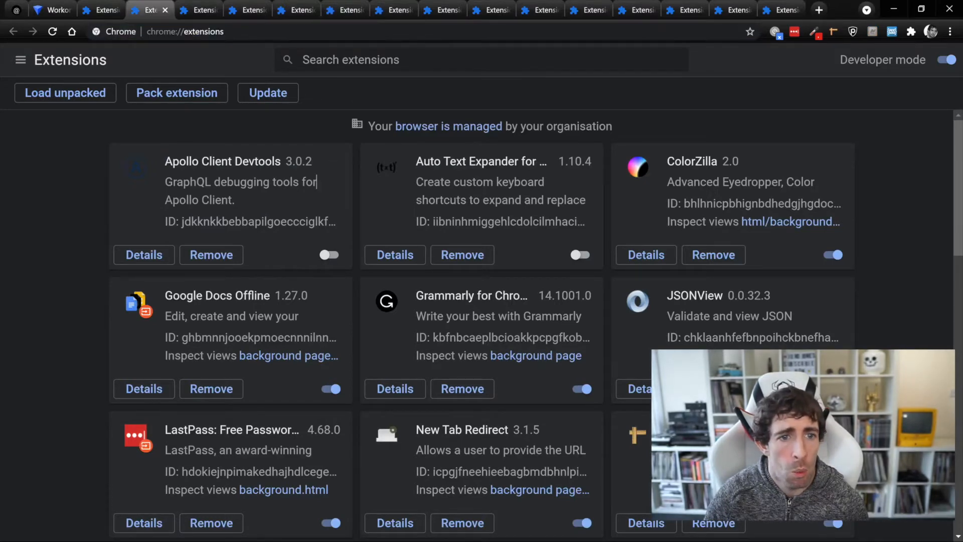
click(491, 10)
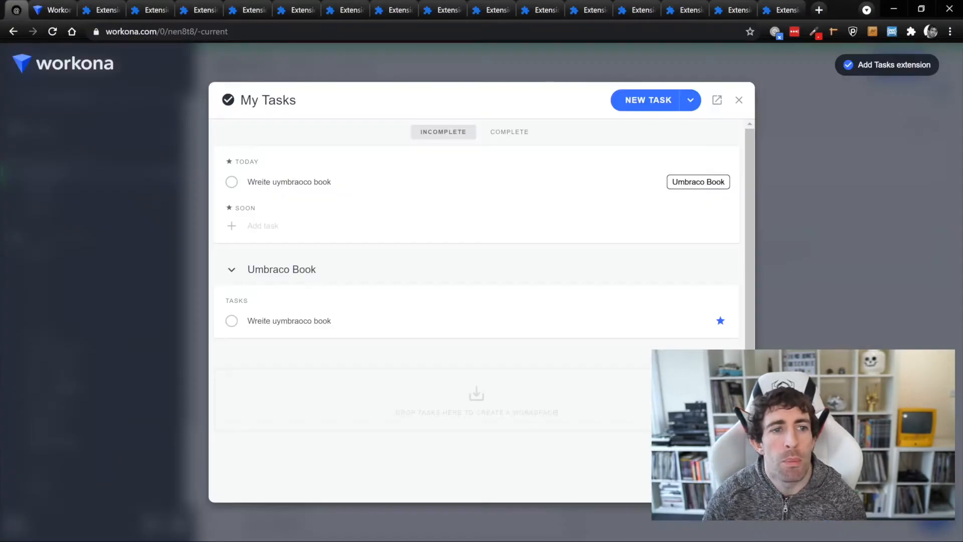
click(738, 100)
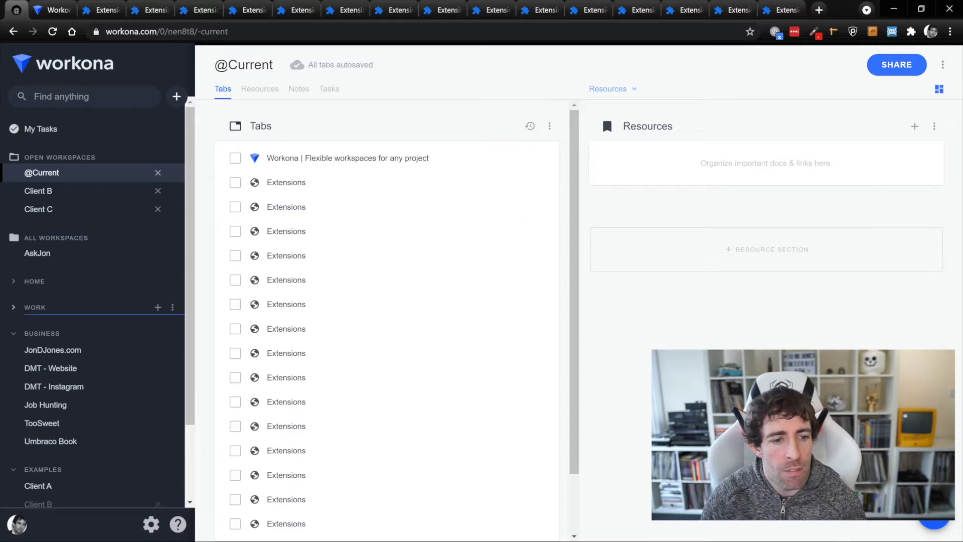
Open the Umbraco Book workspace and restore its five previous tabs.
scroll(93, 301, down, 2)
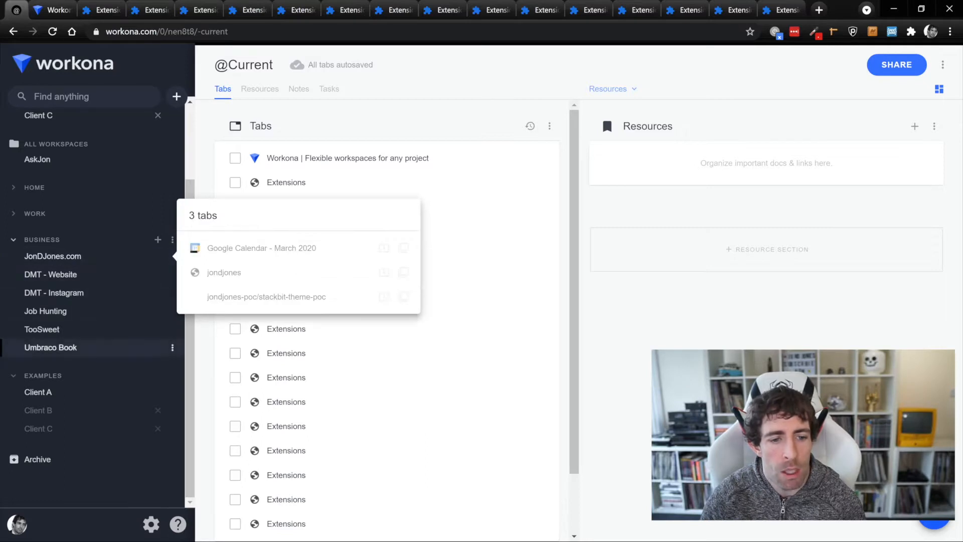
click(76, 347)
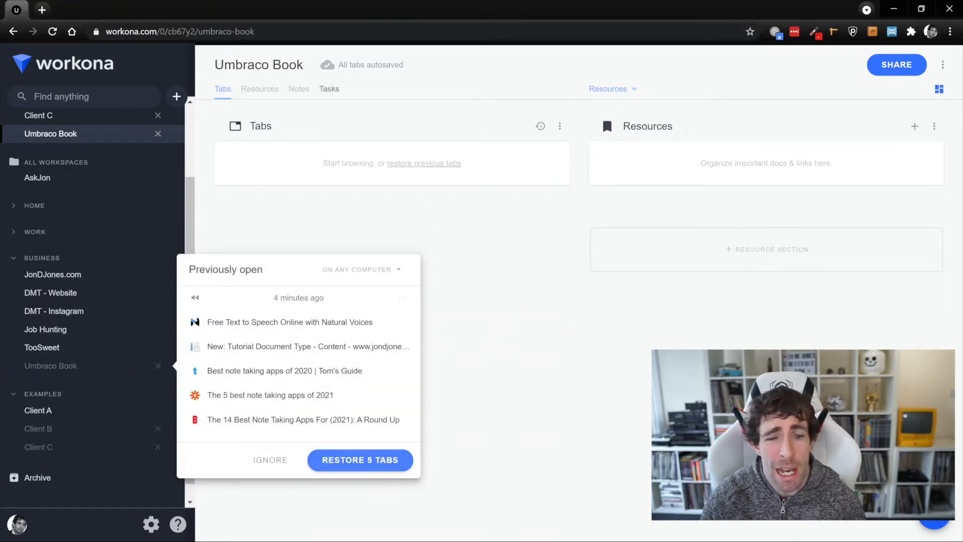
click(360, 460)
Browse the restored Tom's Guide, Zapier and text-to-speech tabs, then close the Umbraco Book workspace.
click(344, 206)
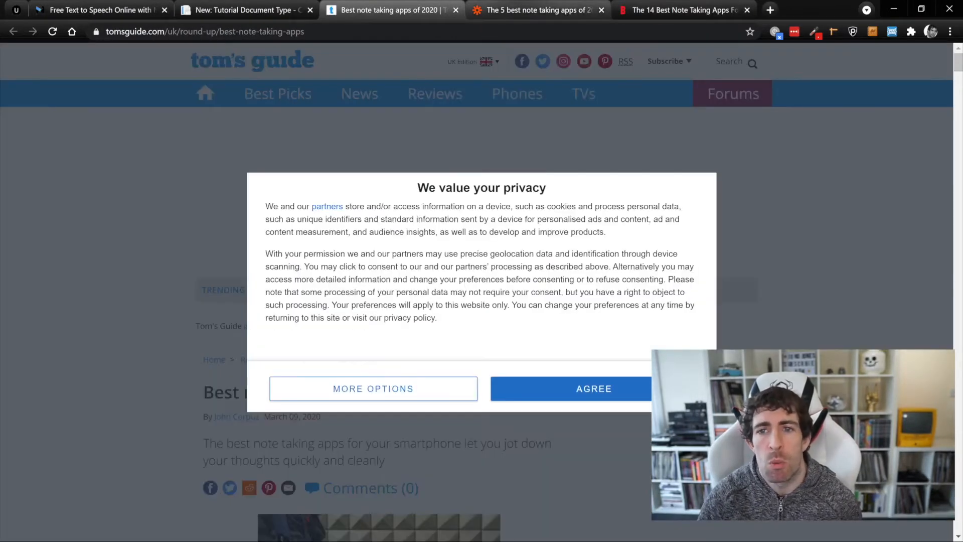
click(535, 10)
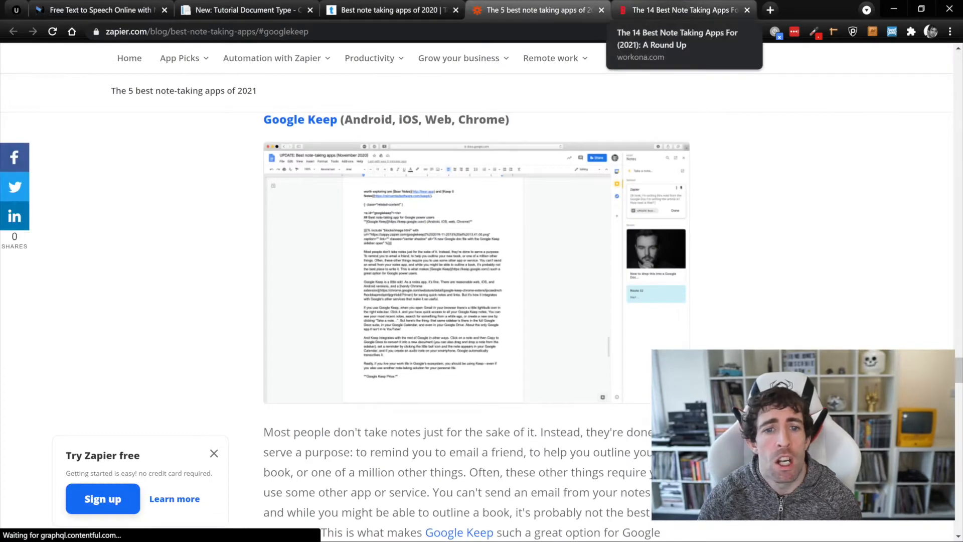
key(ctrl+1)
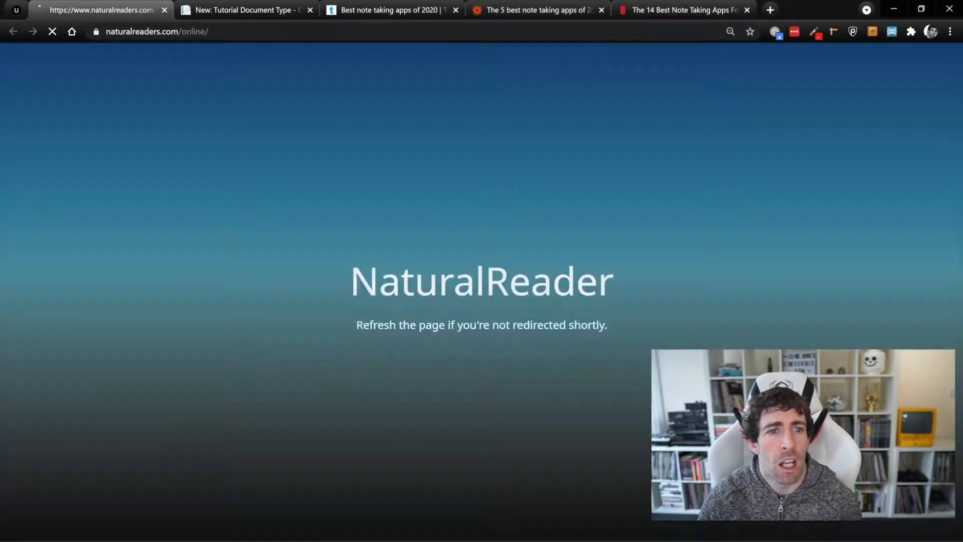
key(ctrl+a)
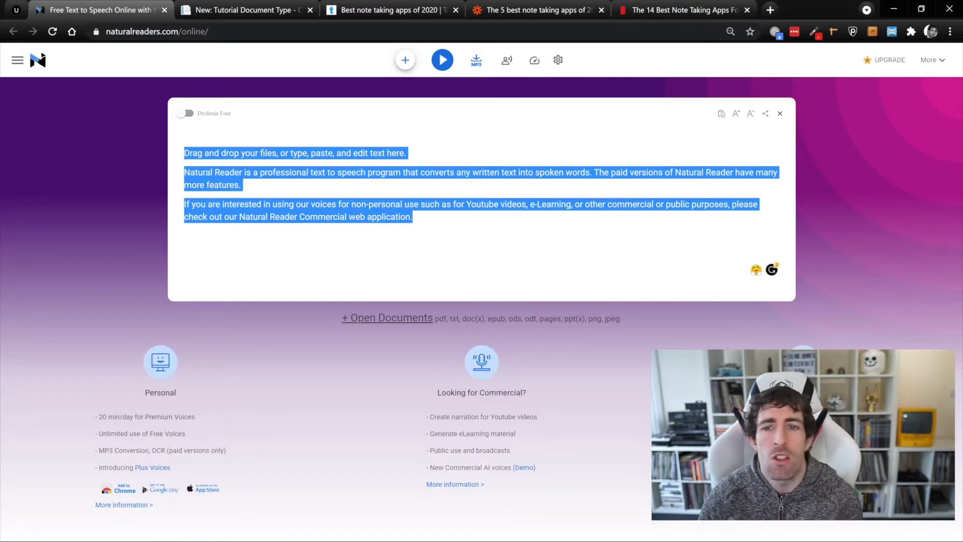
click(16, 10)
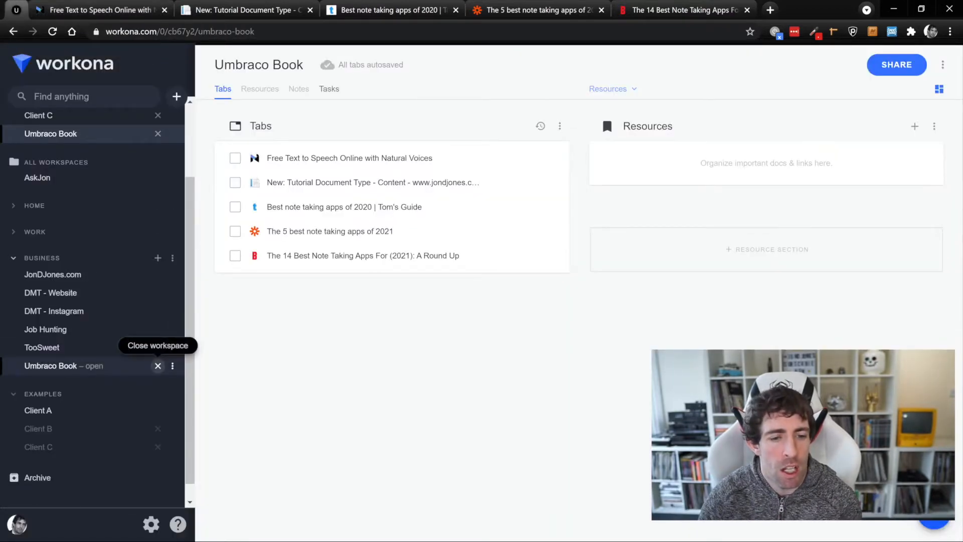
click(158, 365)
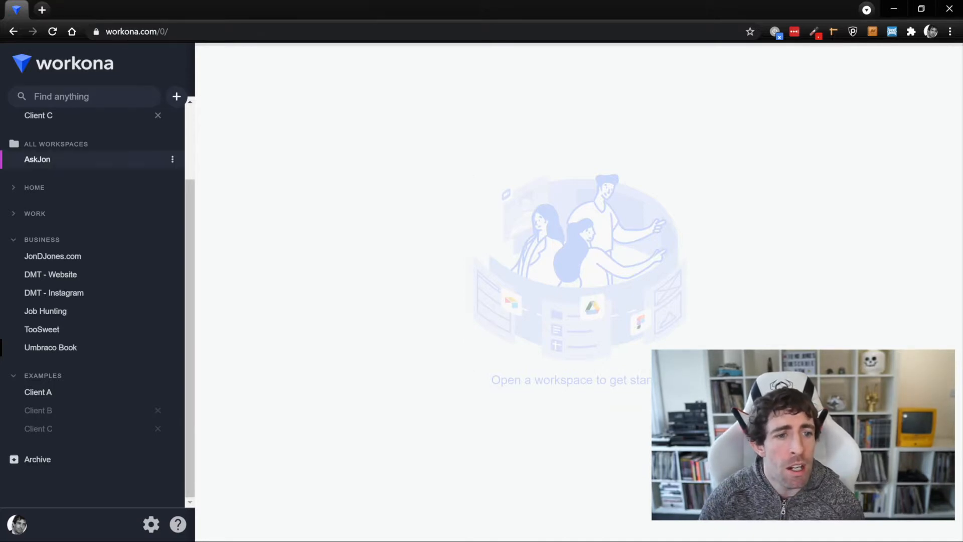
Open AskJon, restore its four previous tabs, and move the Google search tab into Client C.
click(37, 159)
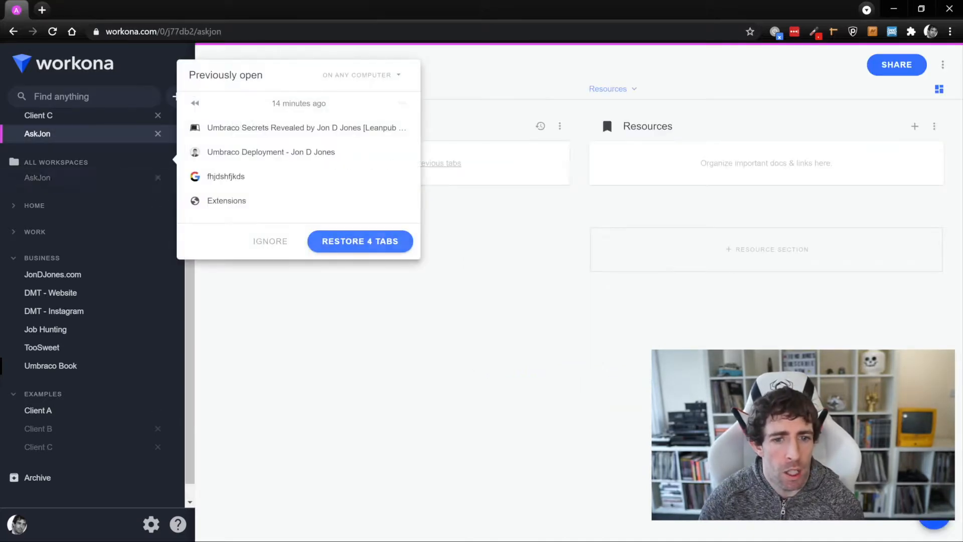
click(360, 241)
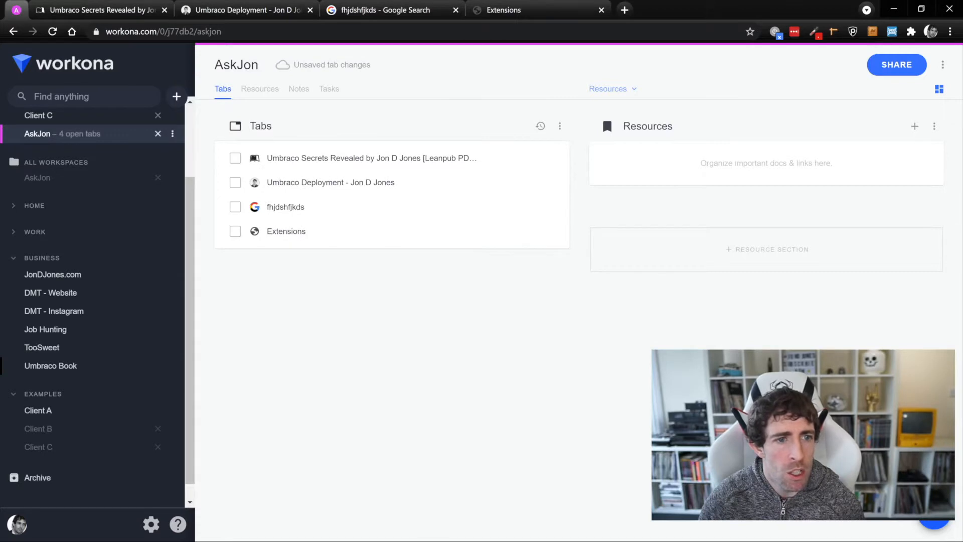
drag(301, 206, 125, 213)
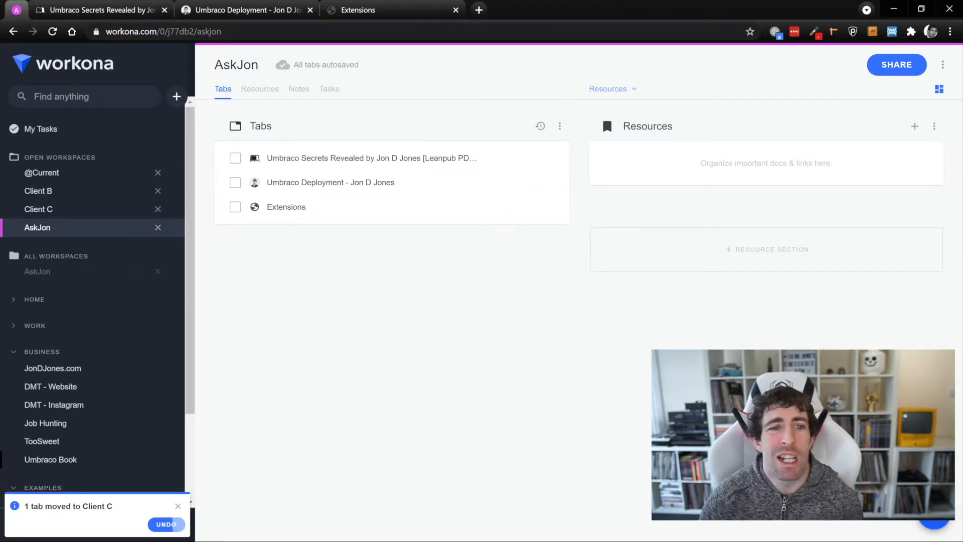
In My Tasks, delete the misspelled book task and add 'Write book' under Today.
click(41, 128)
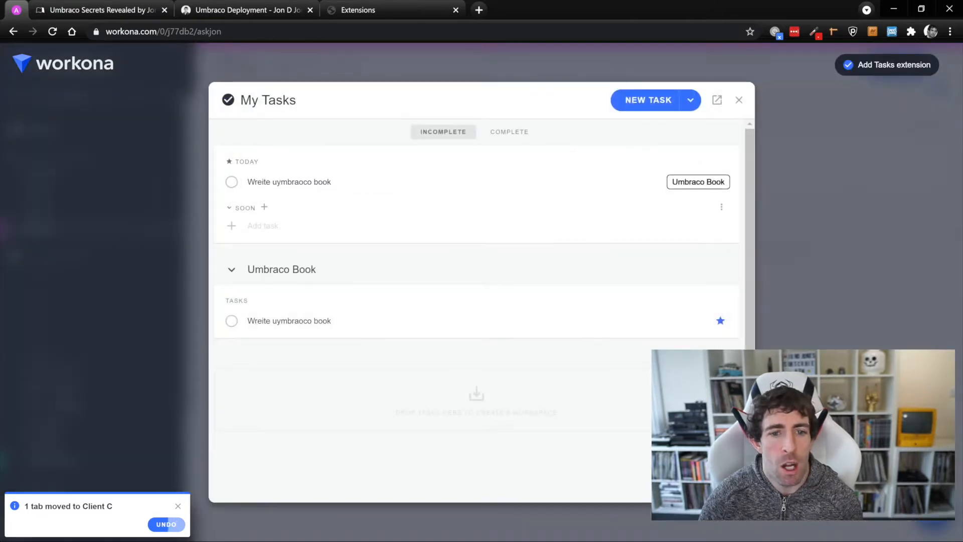
click(610, 182)
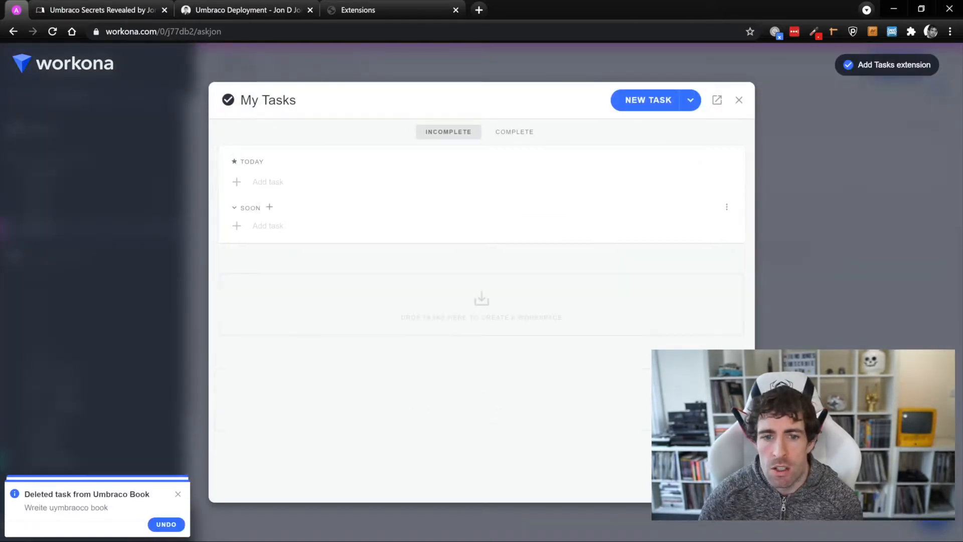
click(268, 182)
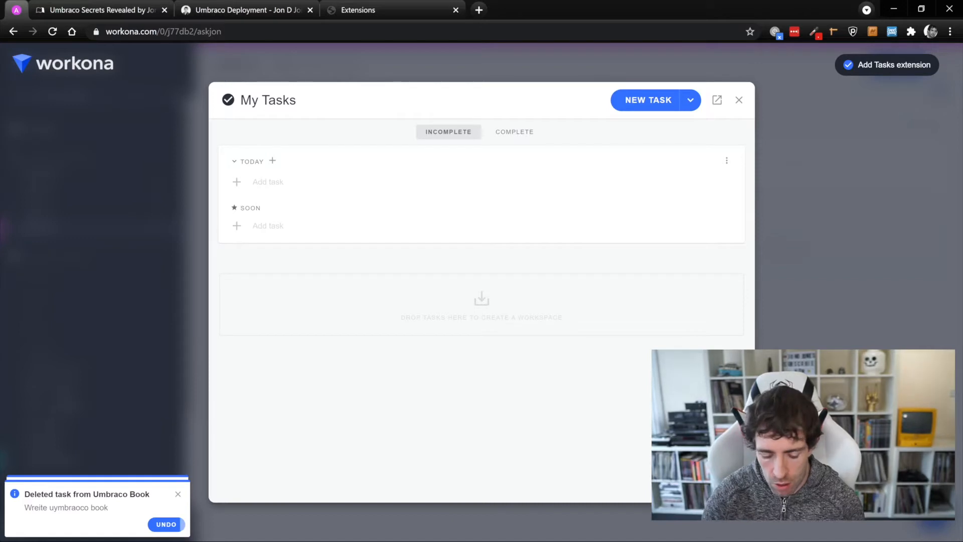
text(Write book)
key(Return)
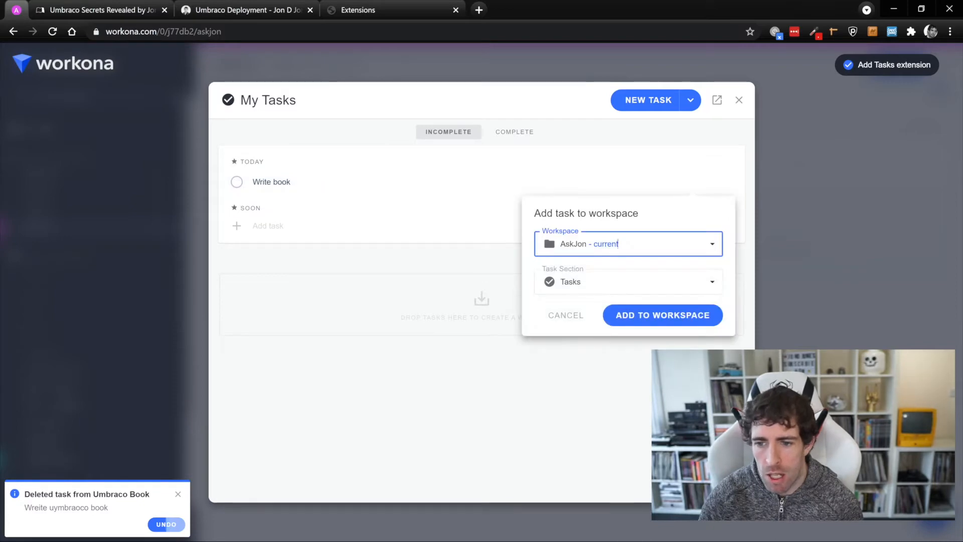
Assign 'Write book' to the Umbraco Book workspace, then open that workspace from its tag.
click(628, 243)
click(592, 412)
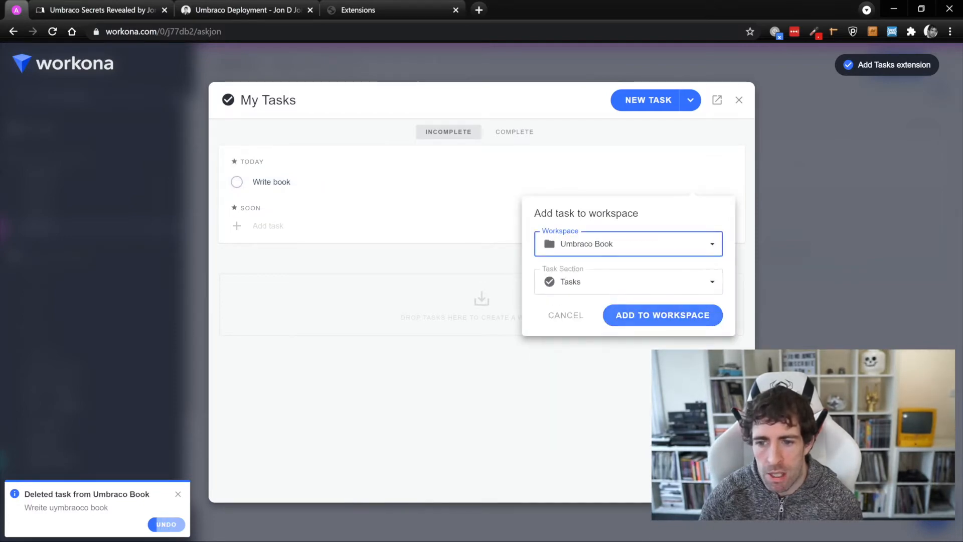
click(662, 315)
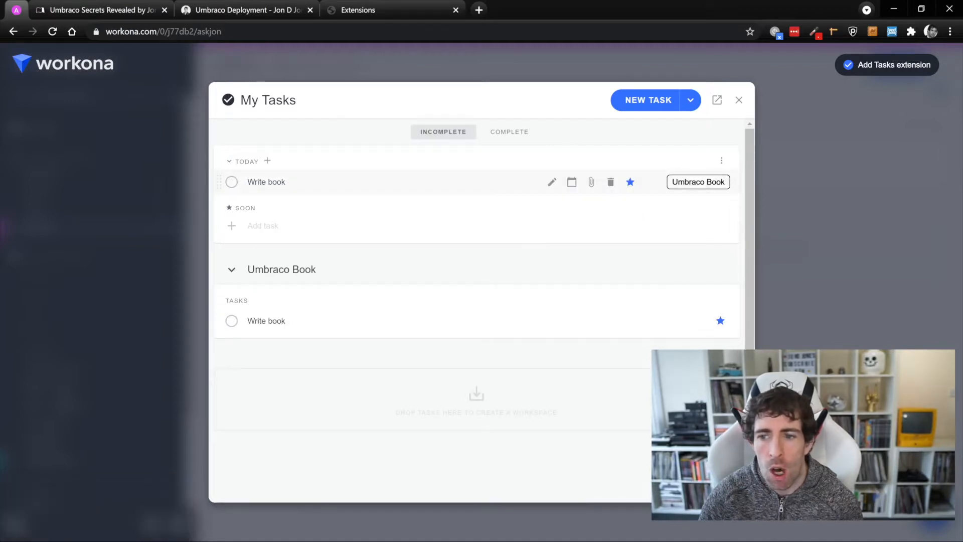
click(698, 182)
click(705, 239)
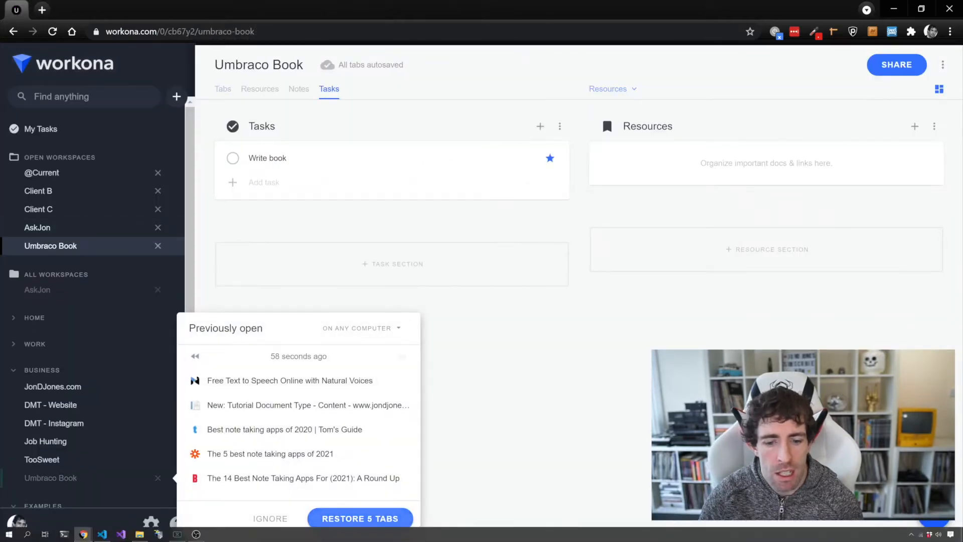
Restore the Umbraco Book workspace's five previously open tabs.
click(360, 518)
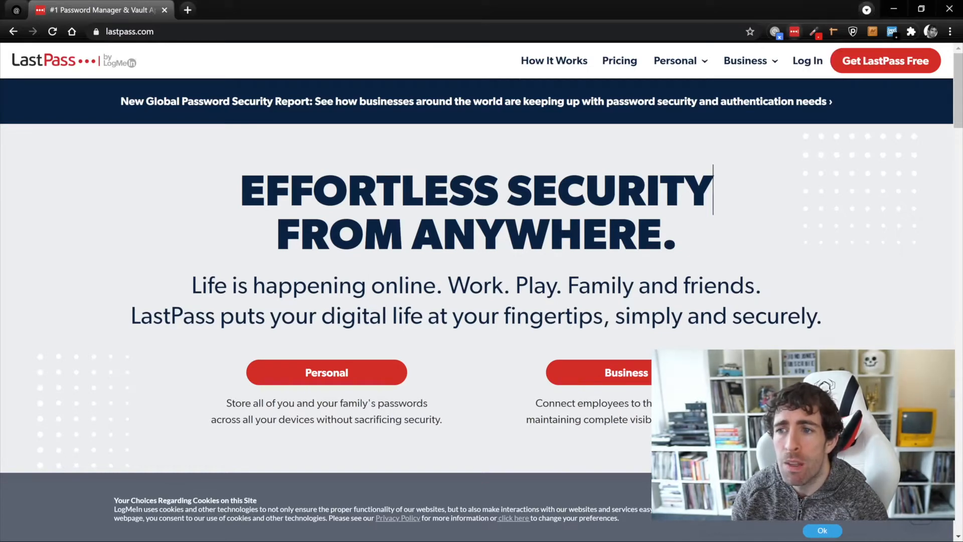
Bring up the LastPass extension menu over the lastpass.com homepage with Alt+L.
key(alt+l)
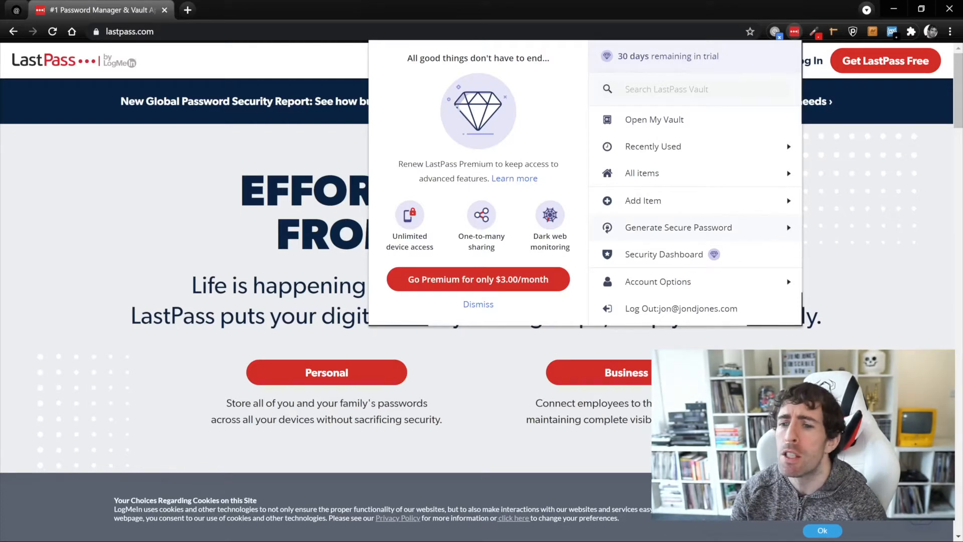
Generate a random password in LastPass's password generator, adjusting its length and checking the history.
click(649, 227)
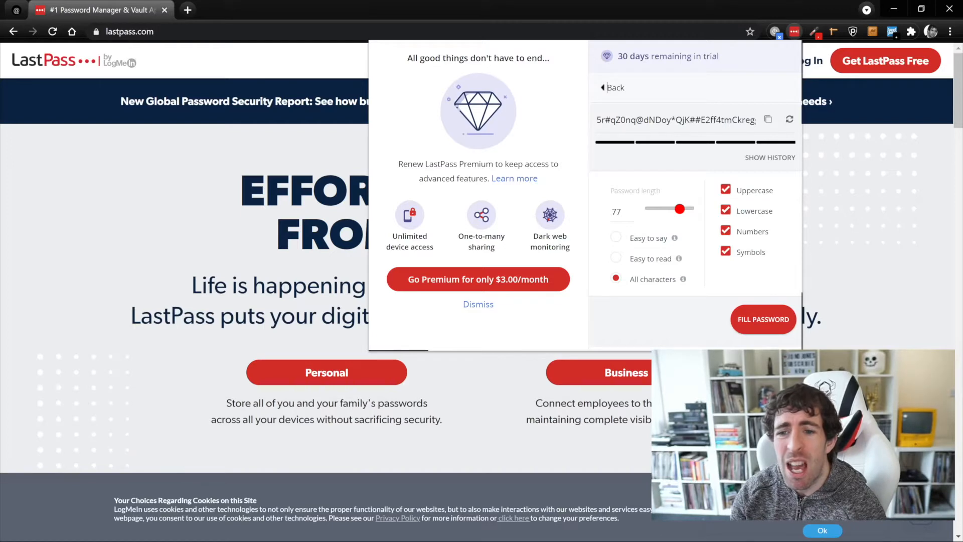
double_click(616, 211)
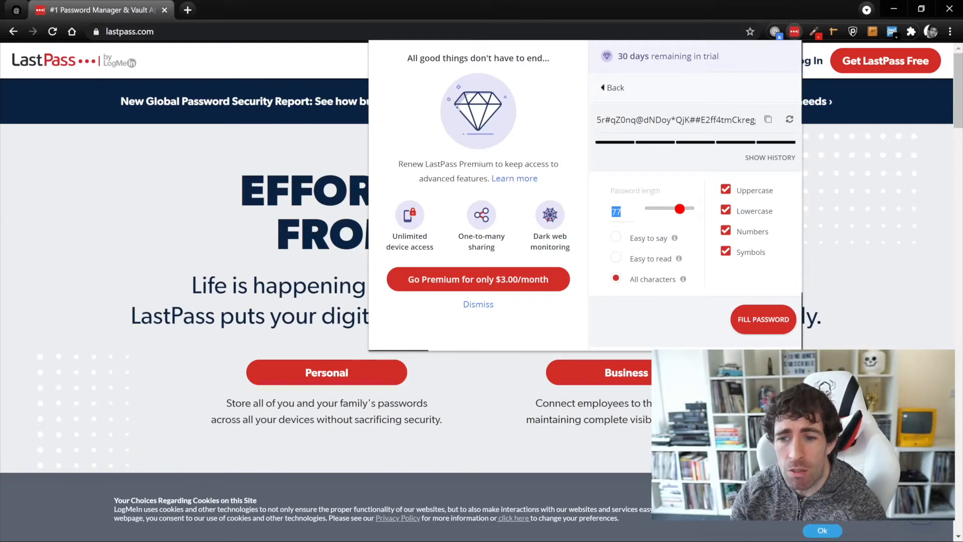
text(99)
key(Down)
key(Down)
key(Down)
key(Down)
key(Down)
key(Down)
key(Down)
key(Down)
key(Down)
key(Down)
key(Down)
key(Down)
key(Down)
key(Down)
key(Down)
key(Down)
key(Down)
key(Down)
key(Down)
key(Down)
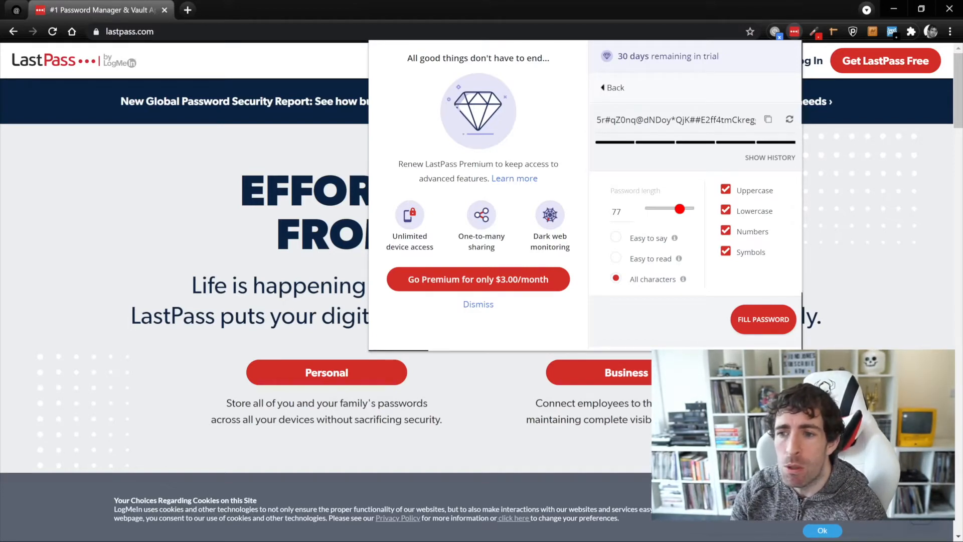
click(789, 119)
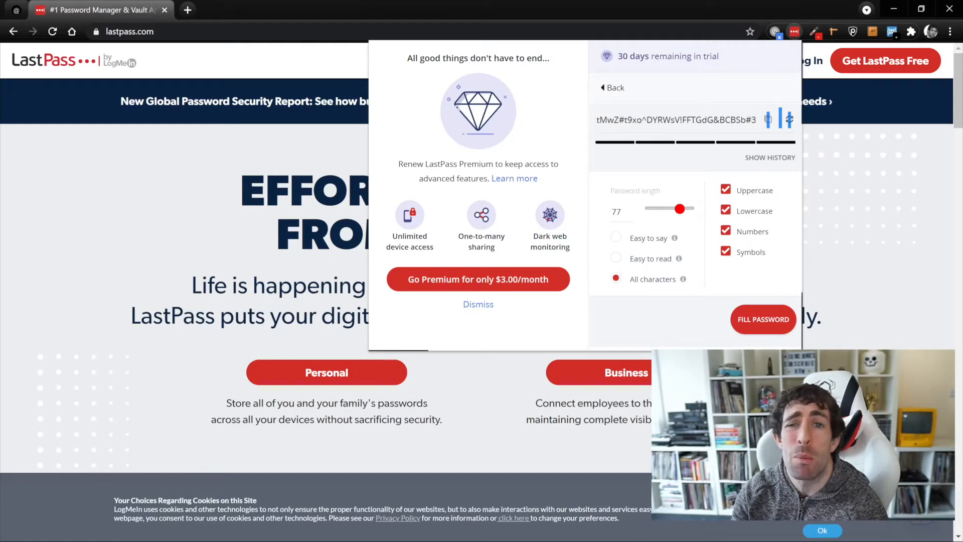
click(769, 157)
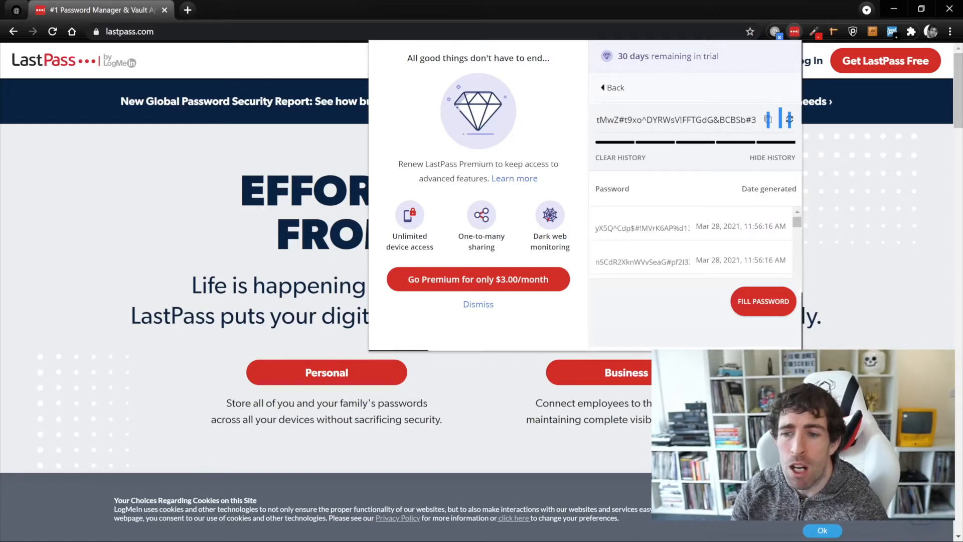
click(849, 188)
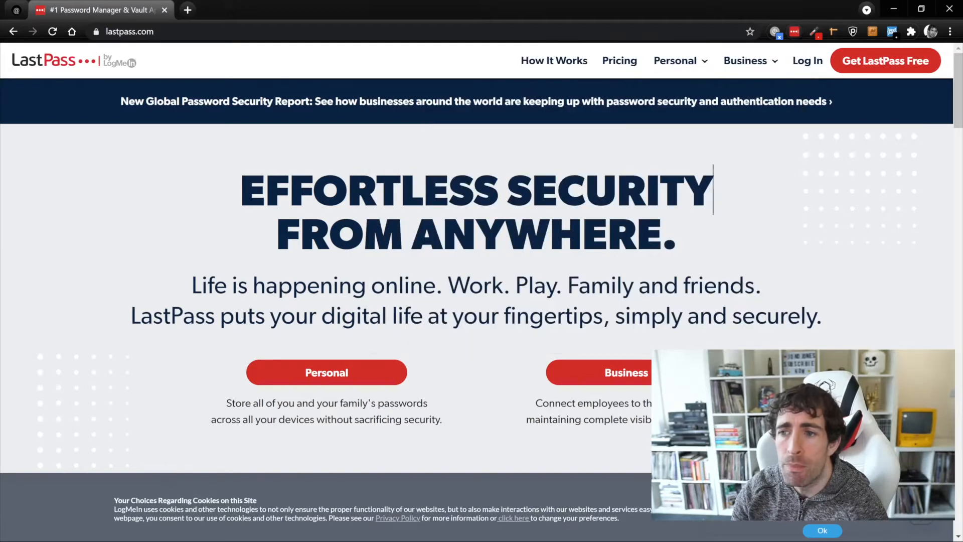
On the free sign-up page, paste the generated password as the master password, then open the vault menu.
click(885, 61)
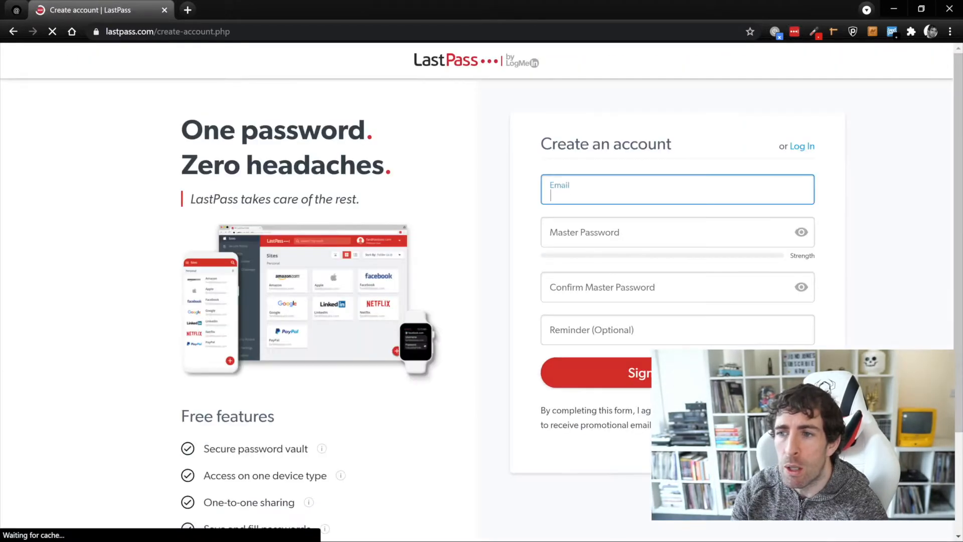
right_click(579, 228)
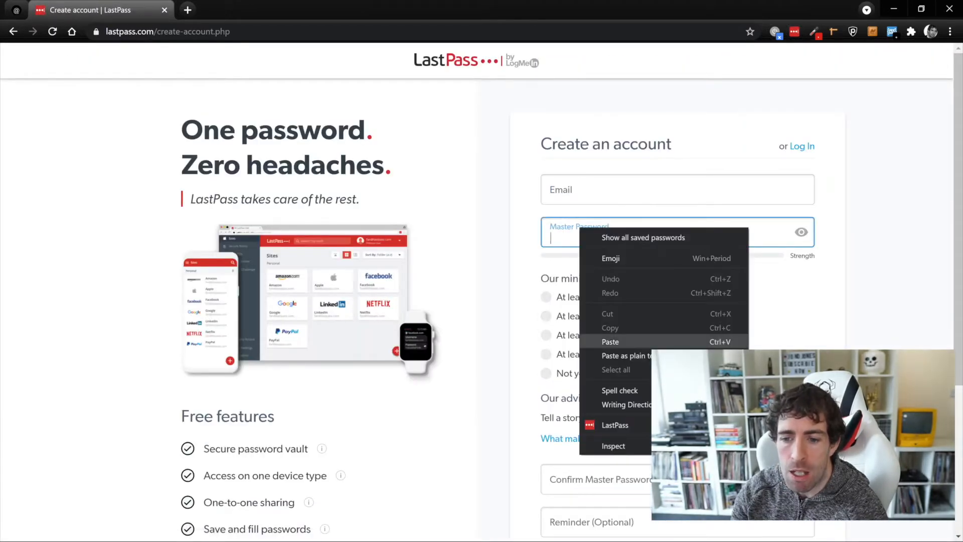
click(611, 341)
click(571, 192)
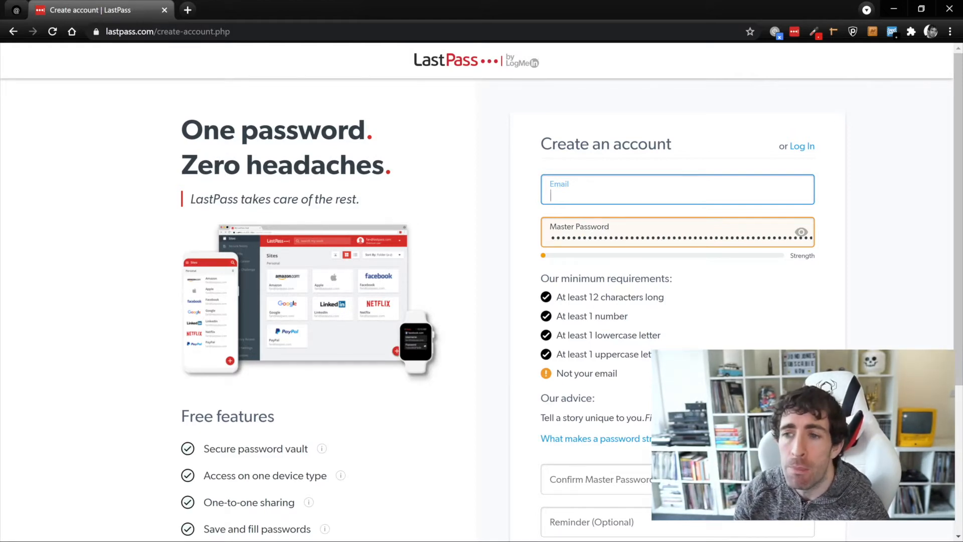
click(793, 31)
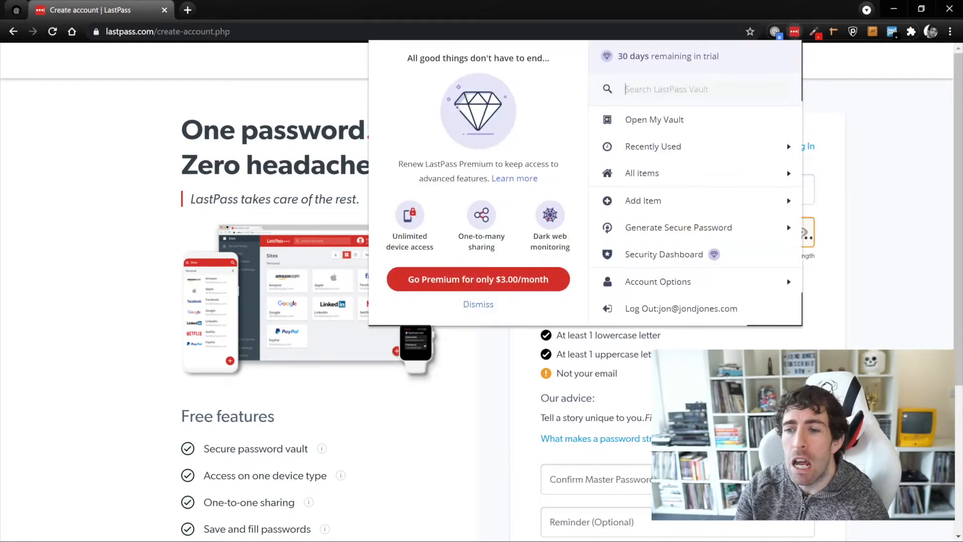
Open the vault's Security Dashboard and look over its empty Security score panel.
click(664, 254)
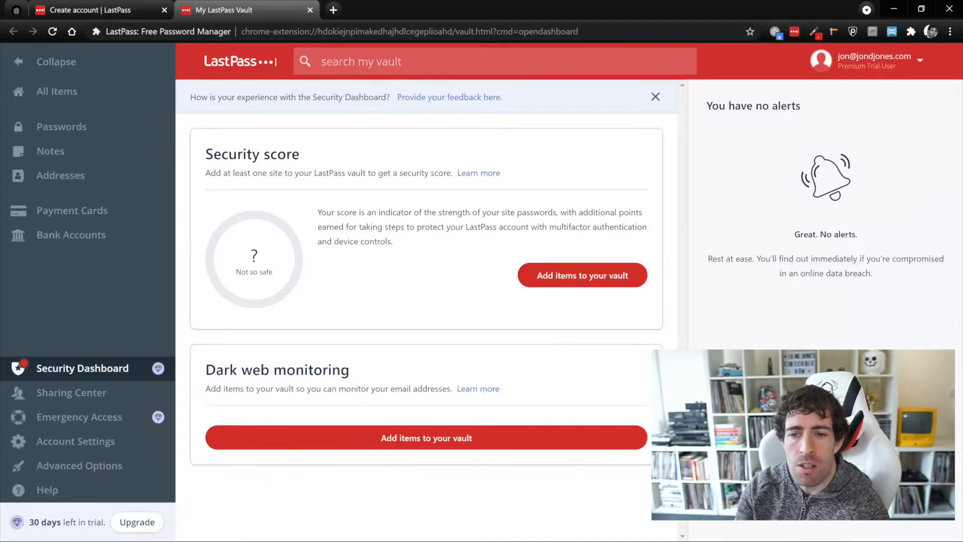
triple_click(253, 154)
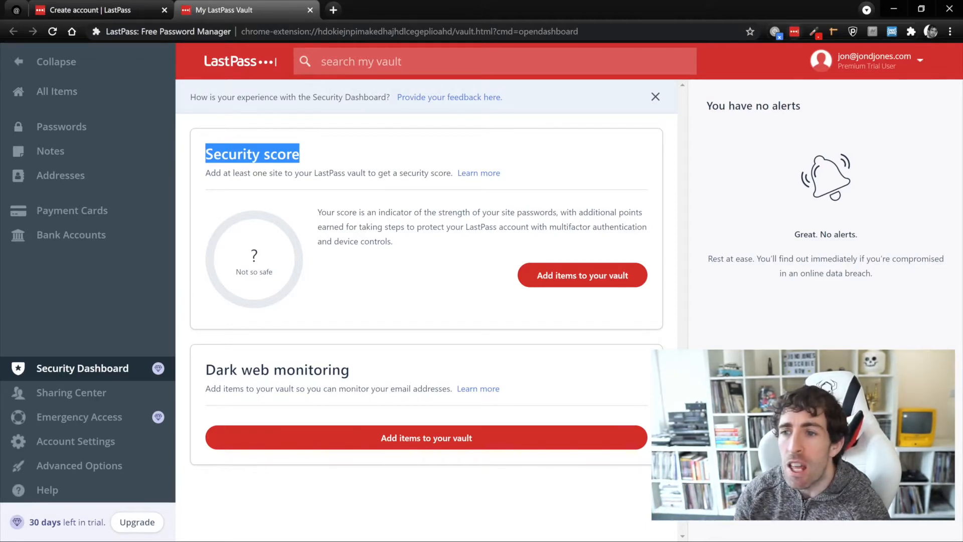
click(794, 32)
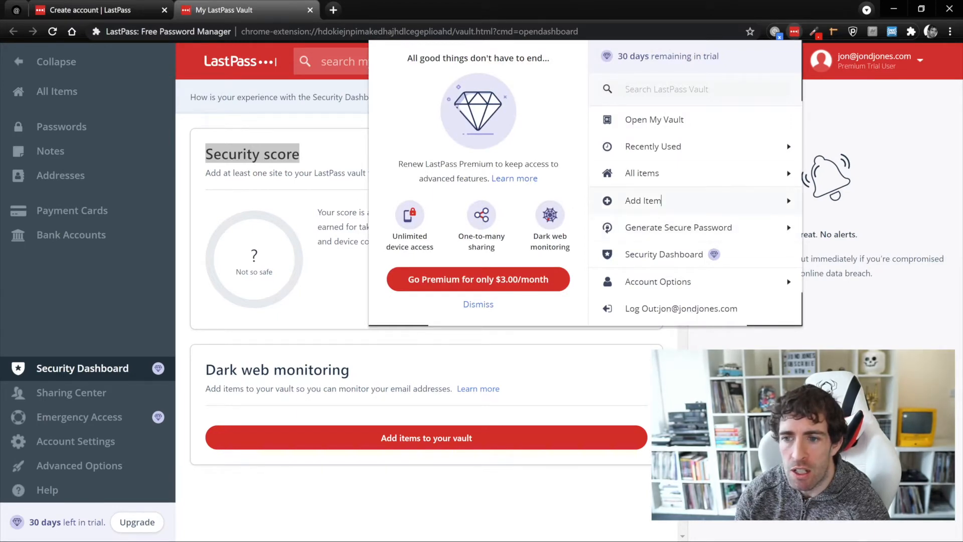
Browse the Add Item types such as Password, Secure note, Passport and Wi-Fi password, then close the menu.
click(661, 201)
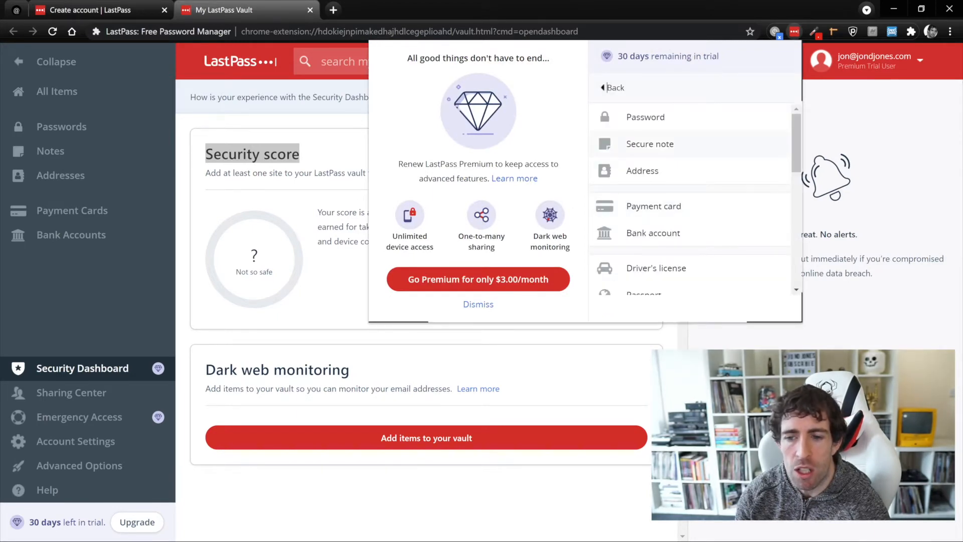
scroll(692, 200, down, 3)
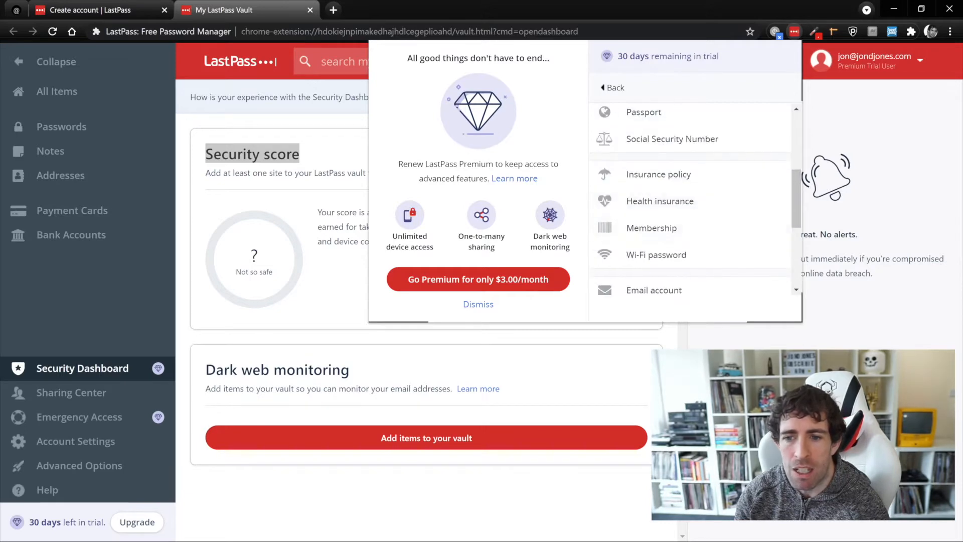
click(626, 336)
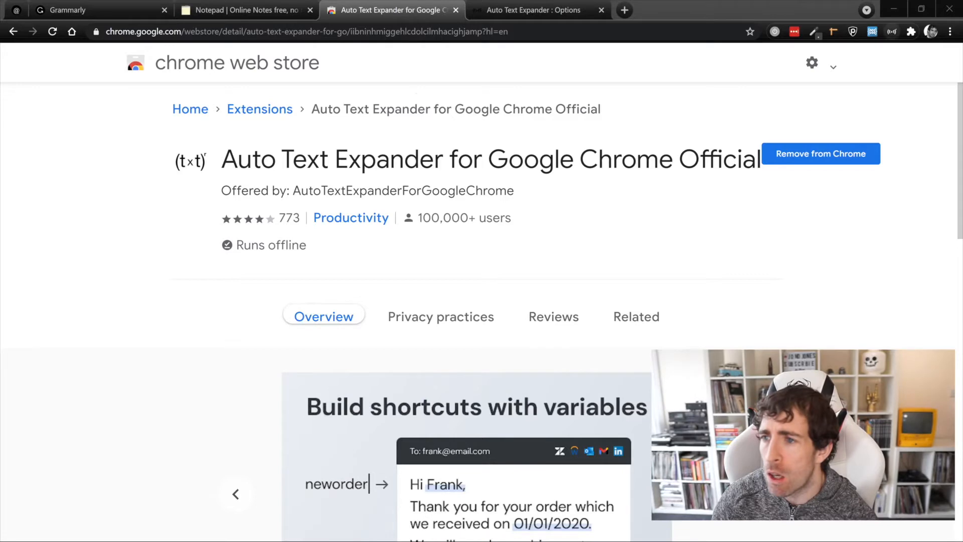
click(892, 31)
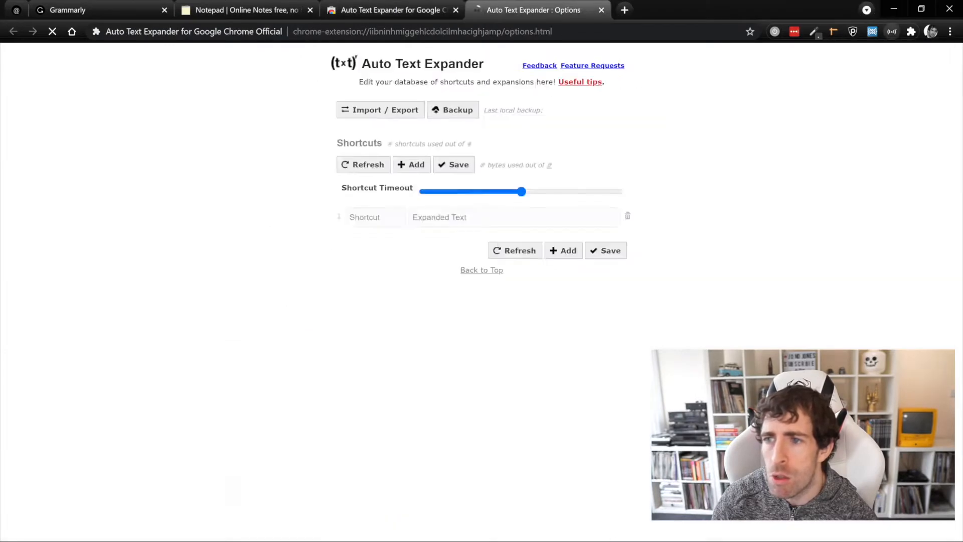
scroll(481, 291, down, 4)
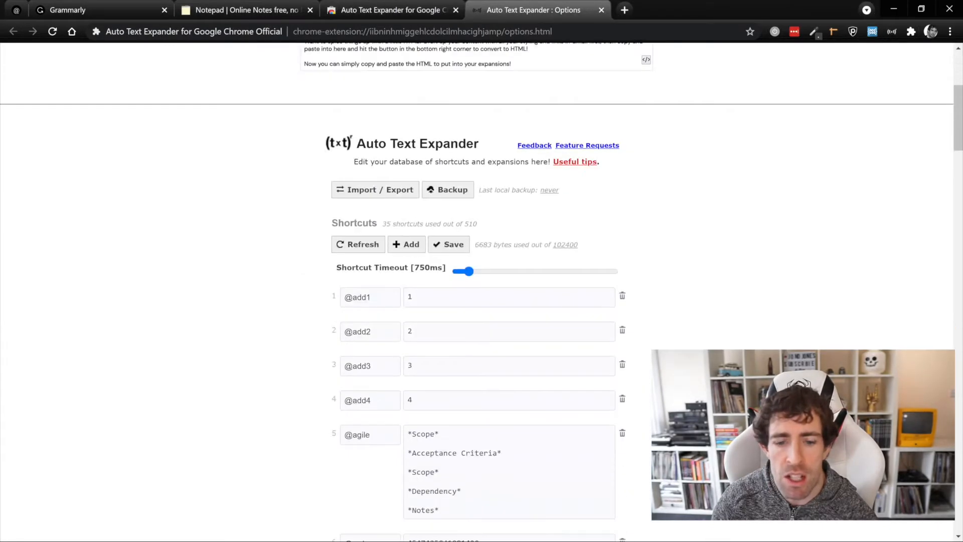
scroll(482, 291, up, 3)
scroll(482, 291, down, 2)
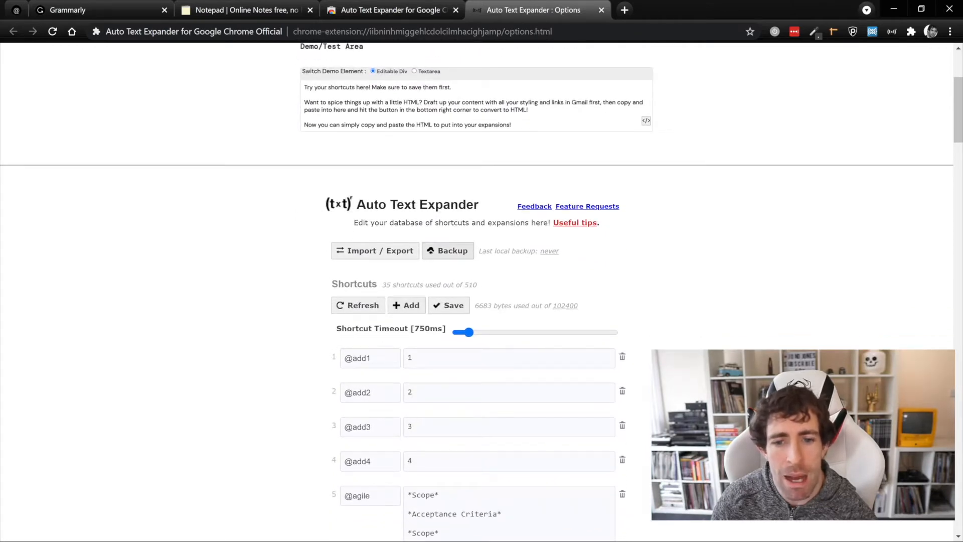
drag(373, 358, 343, 358)
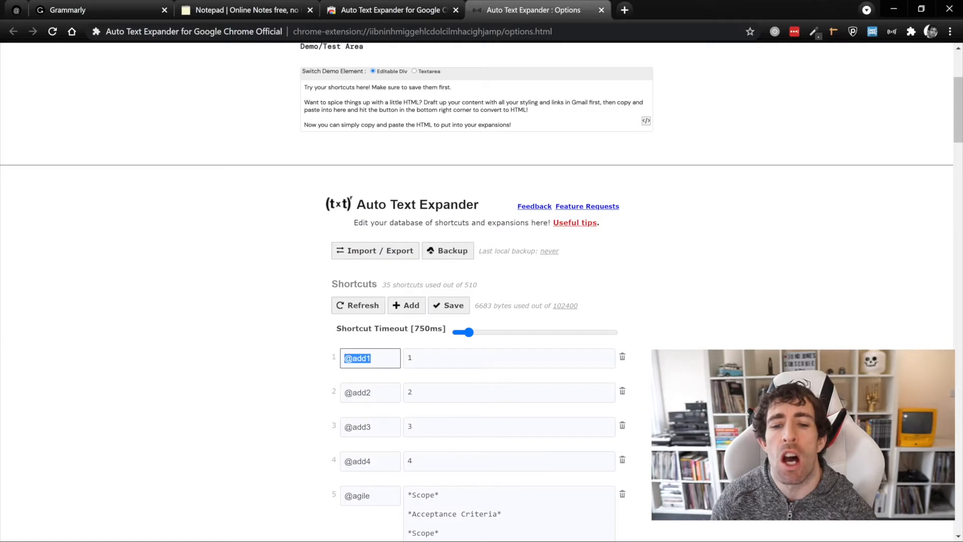
click(415, 358)
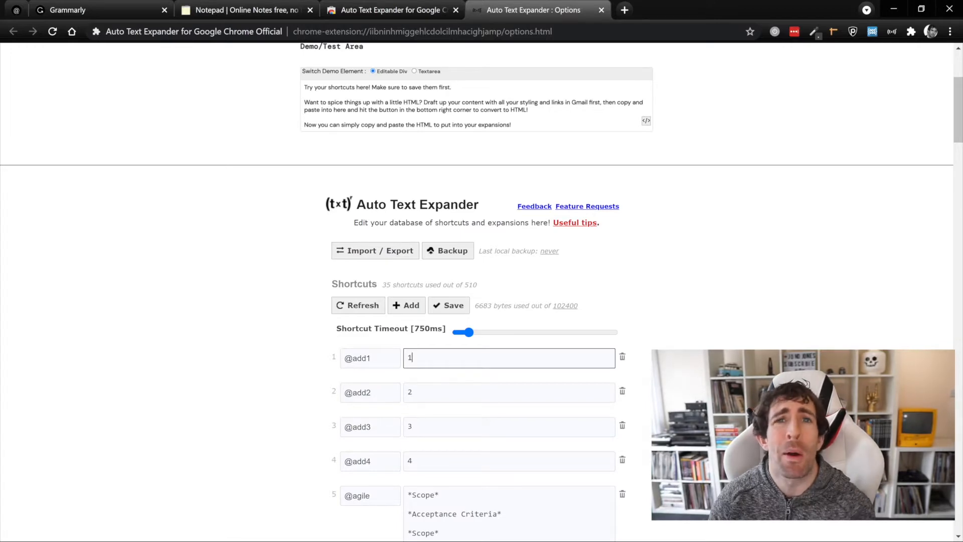
Replace the notepad's three lines with a typed shortcut that expands to '1'.
key(ctrl+shift+Tab)
key(ctrl+shift+Tab)
key(shift+Up)
key(shift+Up)
key(shift+Up)
key(BackSpace)
text(@t3)
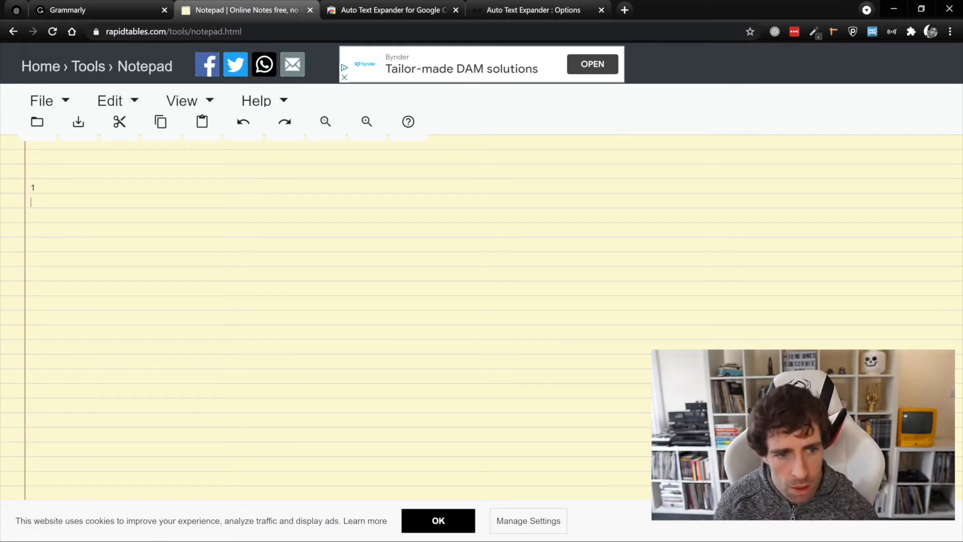
text(@t3@aDD)
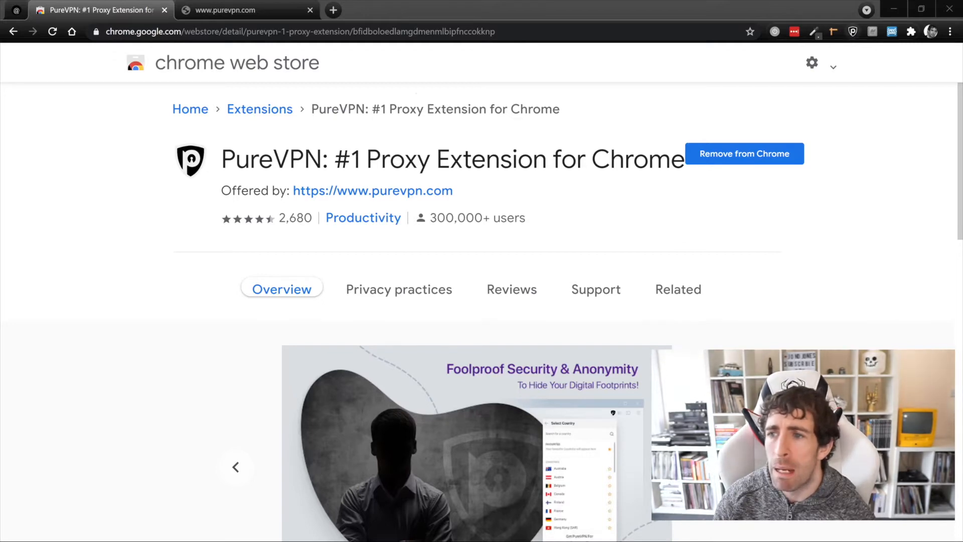
Browse PureVPN's country and popular-websites lists, then connect the VPN through Canada.
click(852, 31)
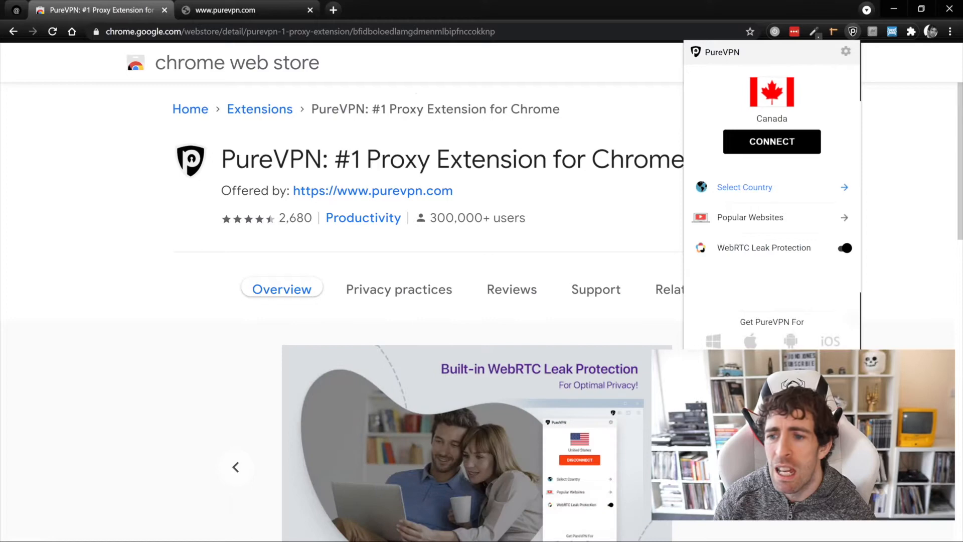
click(744, 187)
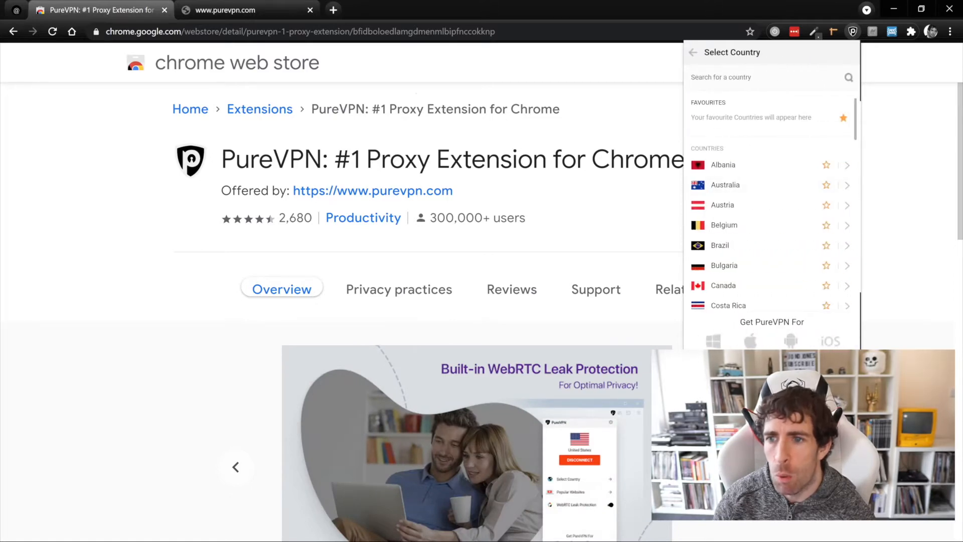
click(693, 52)
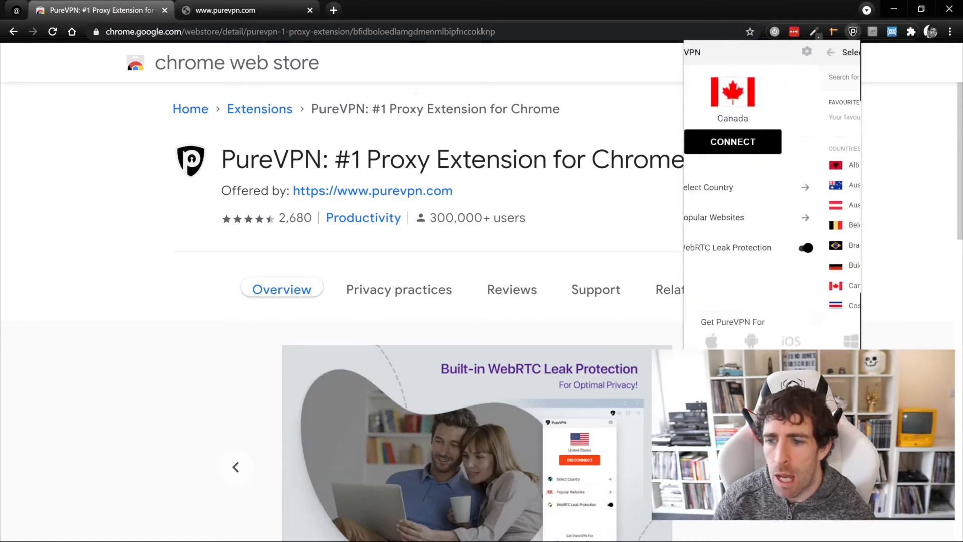
click(749, 217)
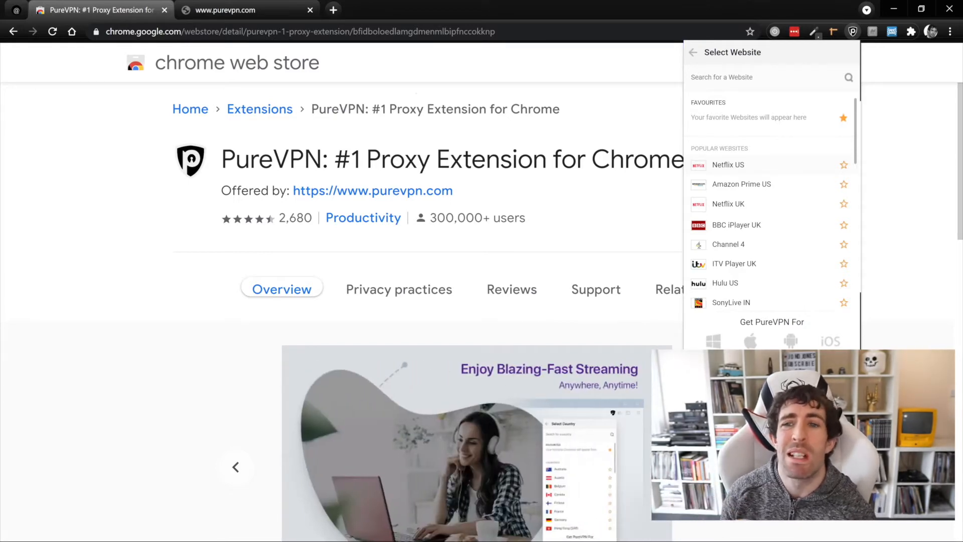
click(693, 52)
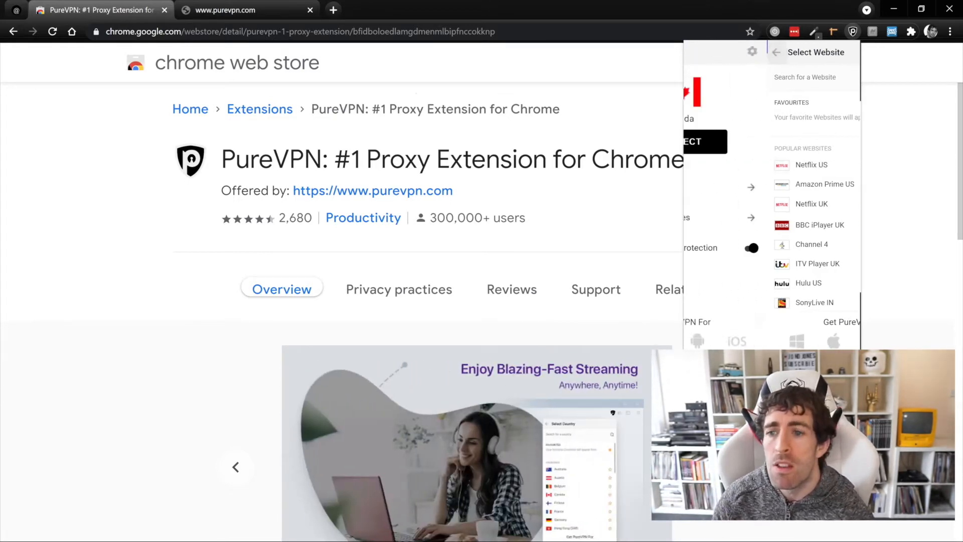
click(771, 141)
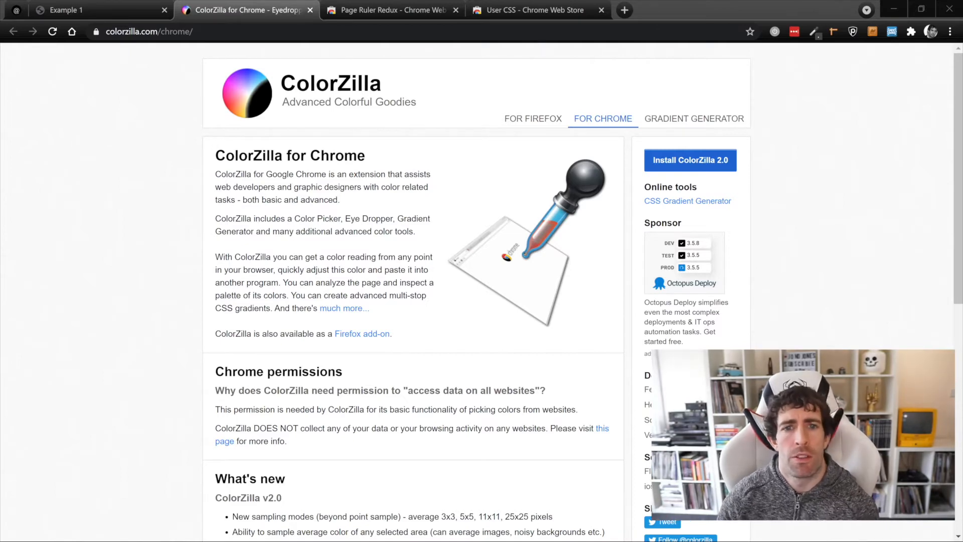
Look over the Page Ruler Redux and User CSS store pages, then go to Example 1.
click(407, 10)
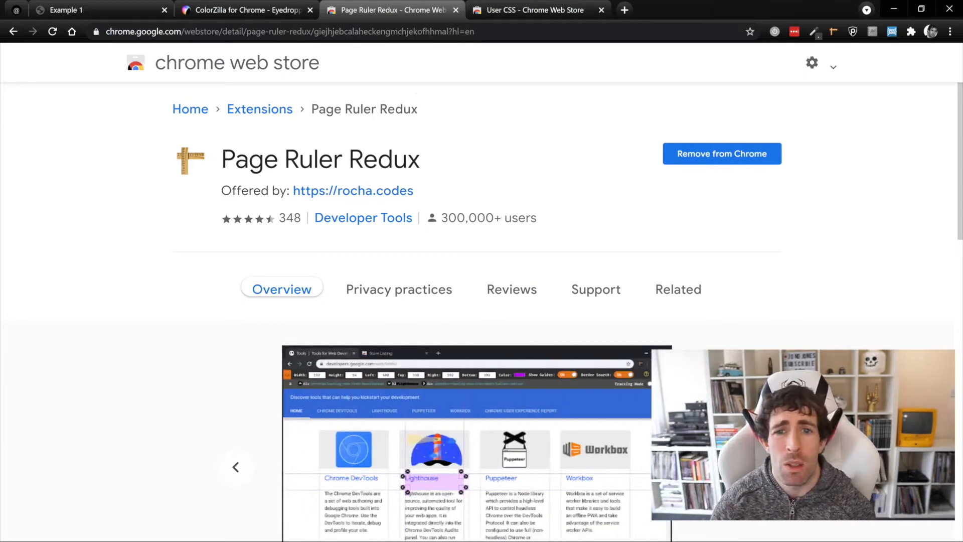
click(534, 9)
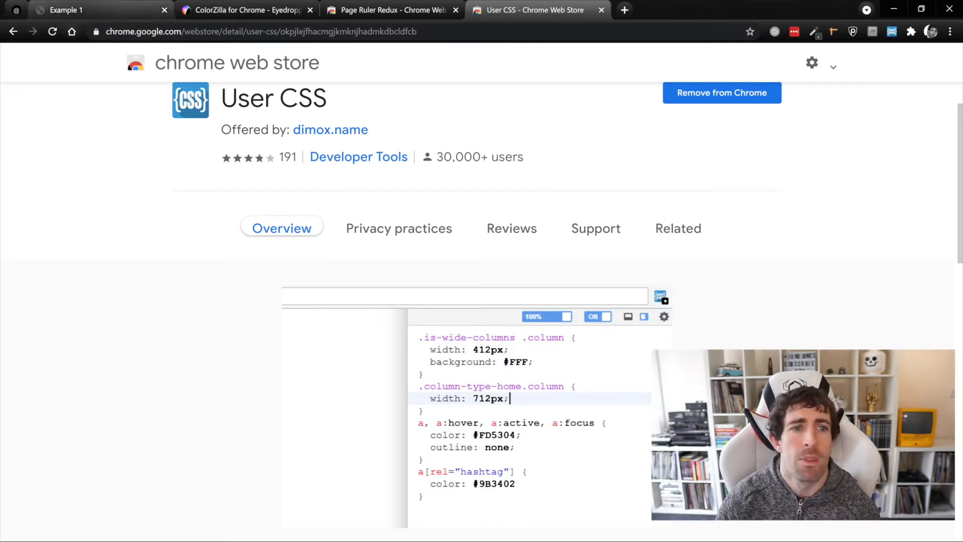
click(95, 10)
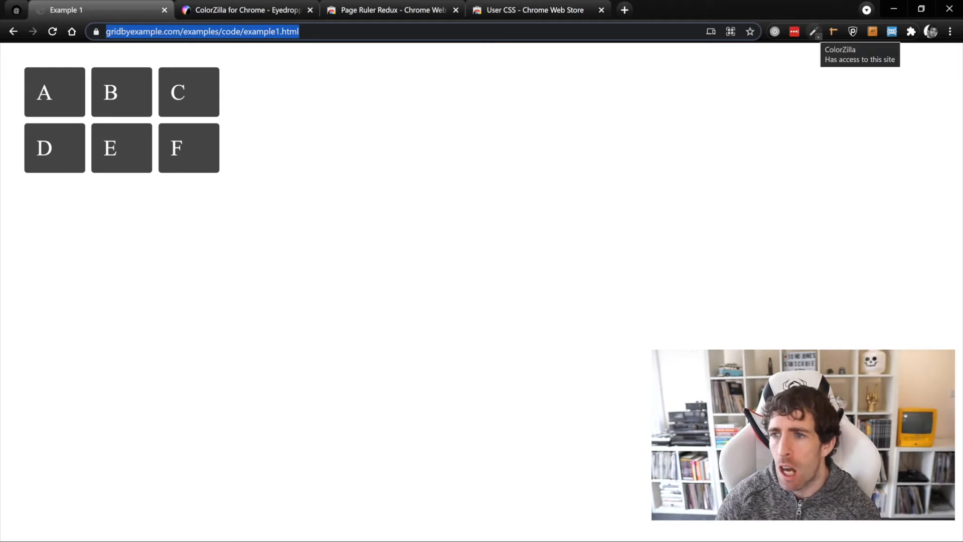
Pick box C's colour #444444 with ColorZilla and paste it in the address bar to verify.
click(813, 32)
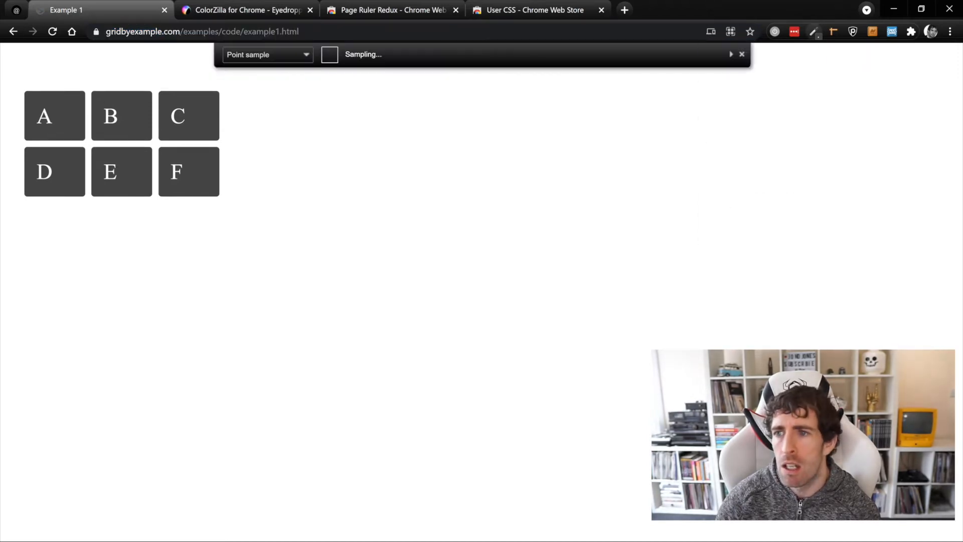
click(762, 48)
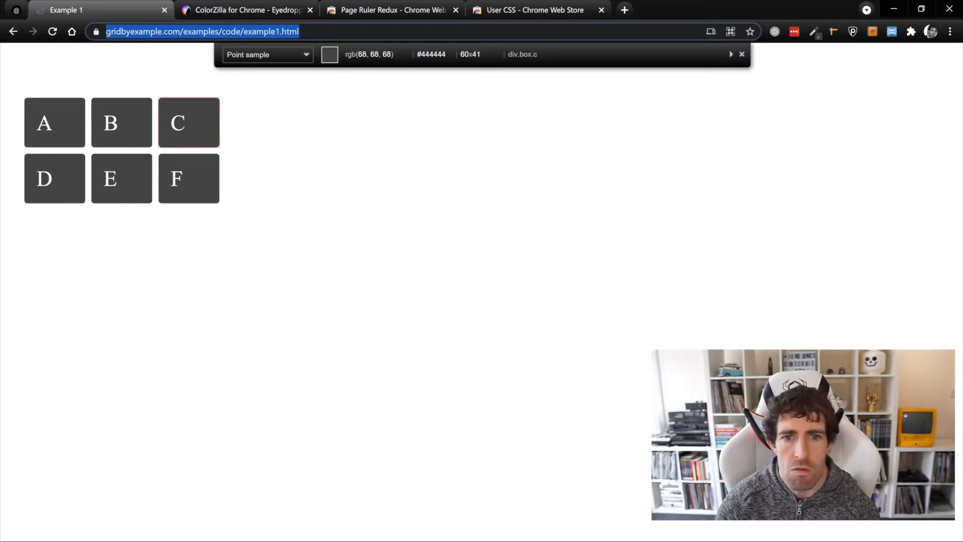
click(188, 118)
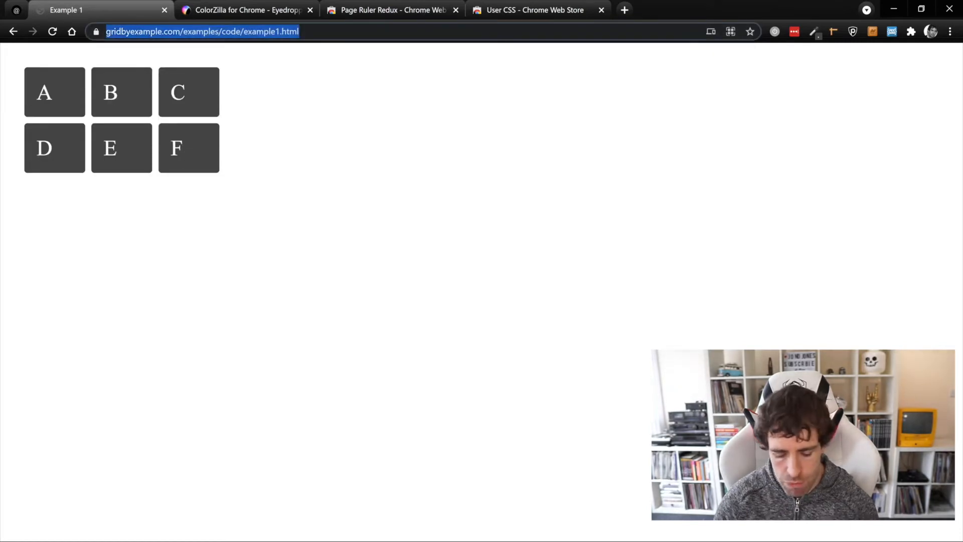
key(ctrl+v)
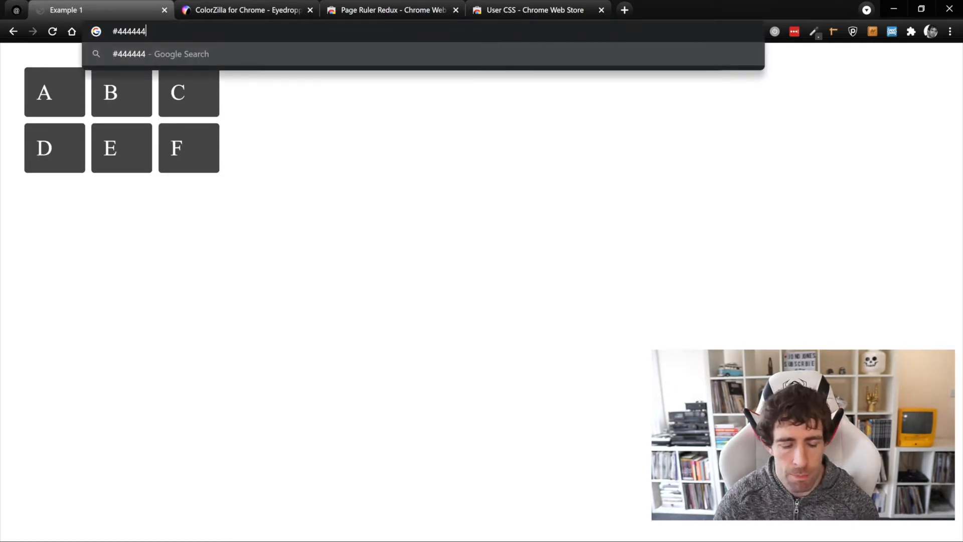
key(Escape)
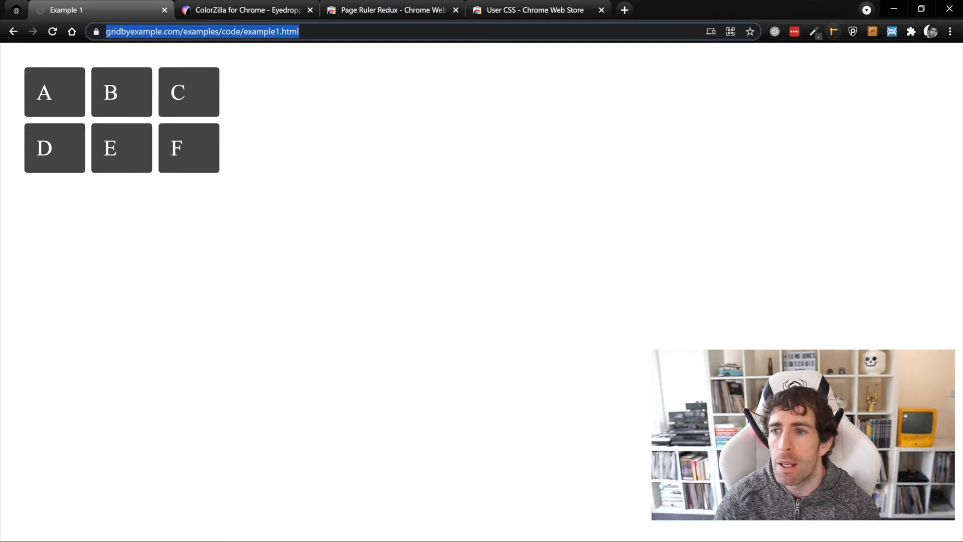
click(833, 31)
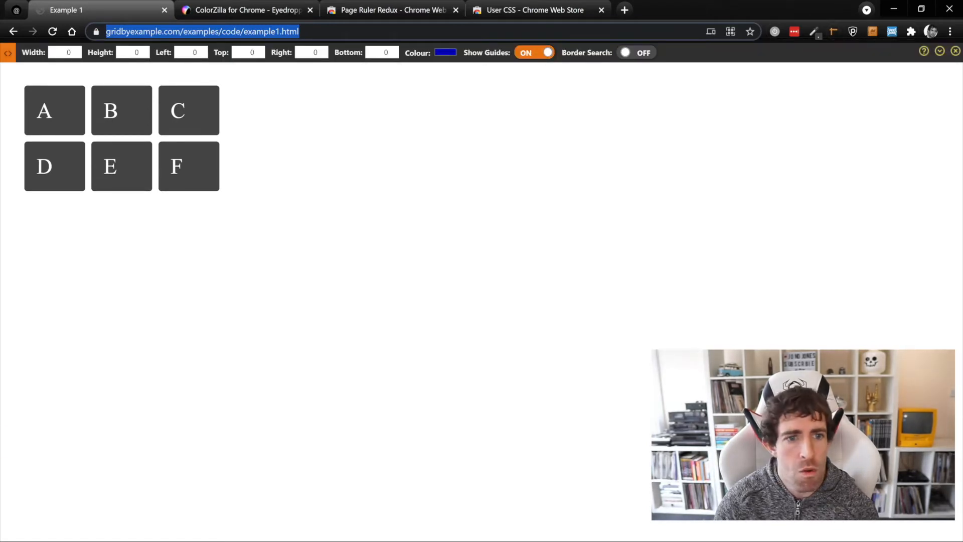
Measure an area over the grid boxes with Page Ruler Redux, then switch the ruler off.
drag(91, 93, 153, 112)
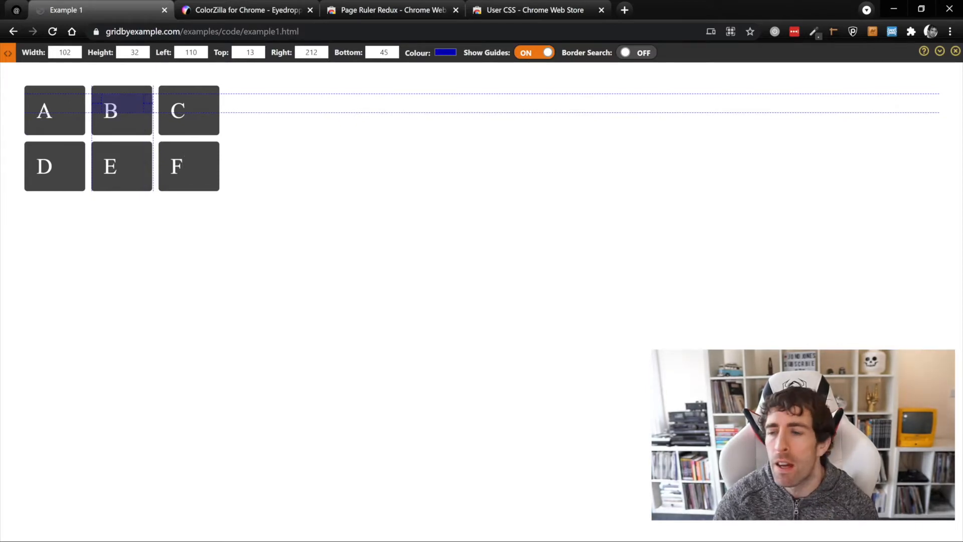
click(833, 32)
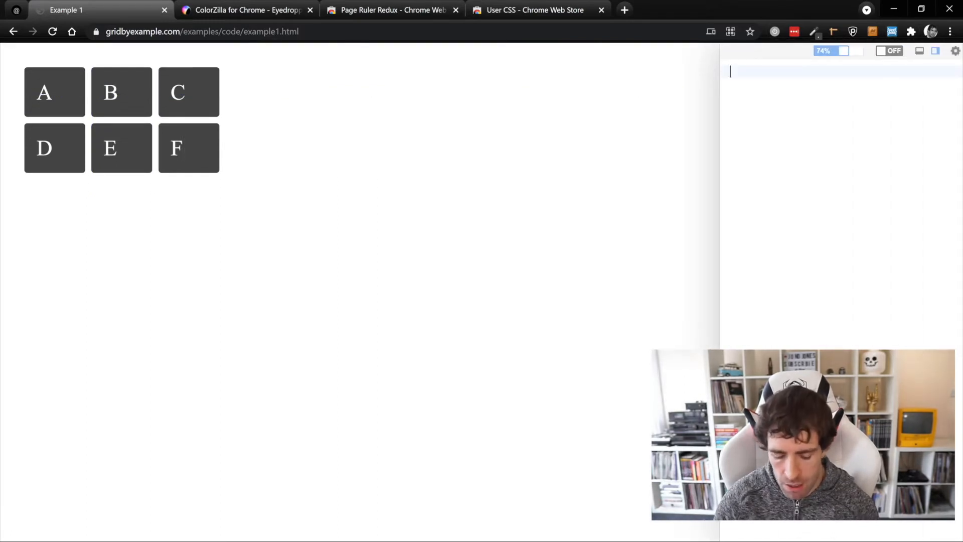
Write the User CSS rule '.f { display: none; }' to hide box F and reload.
text(f {)
key(Return)
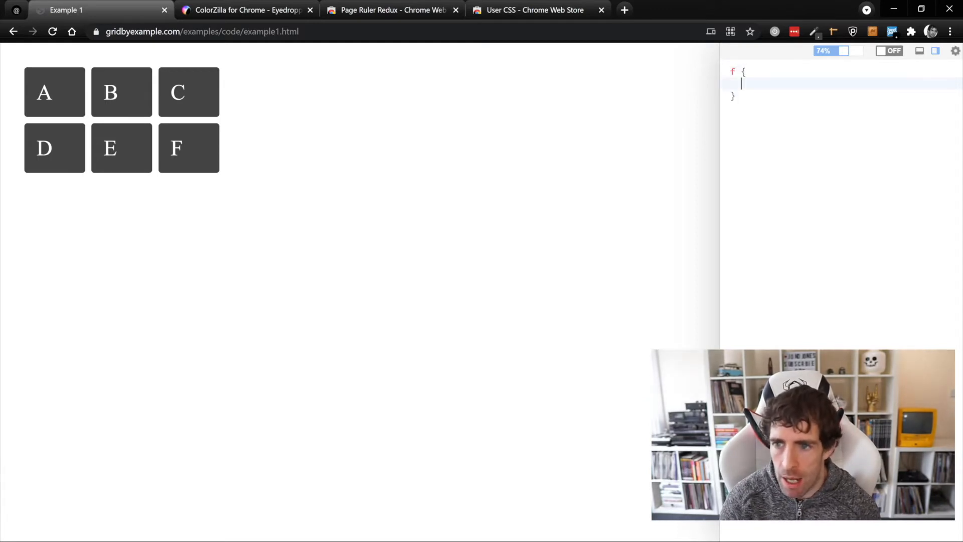
text(display)
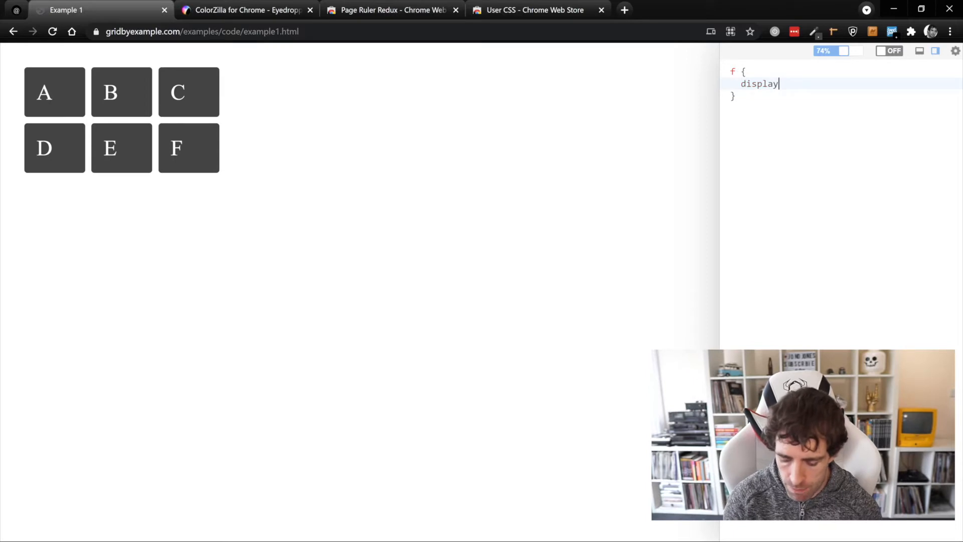
text(: none;)
click(735, 96)
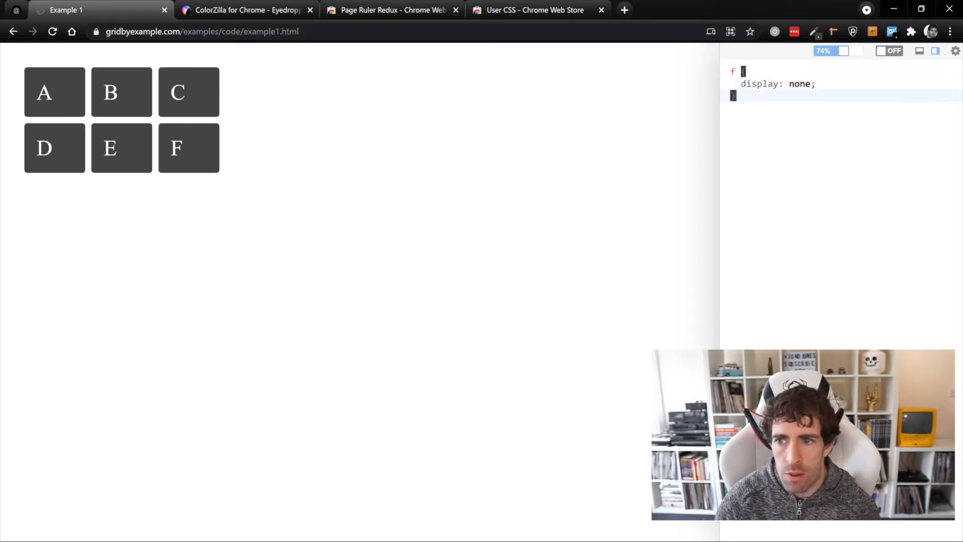
key(Up)
key(Up)
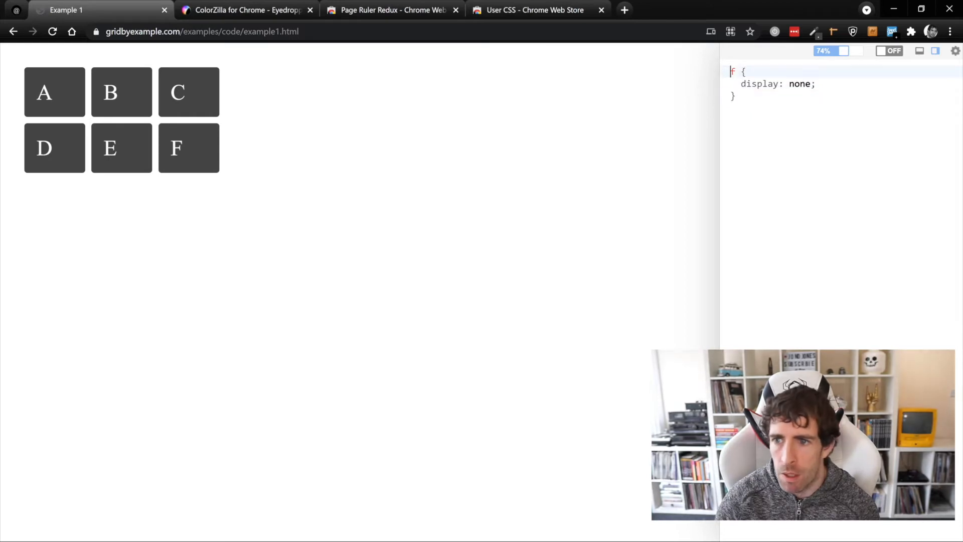
text(.)
key(ctrl+r)
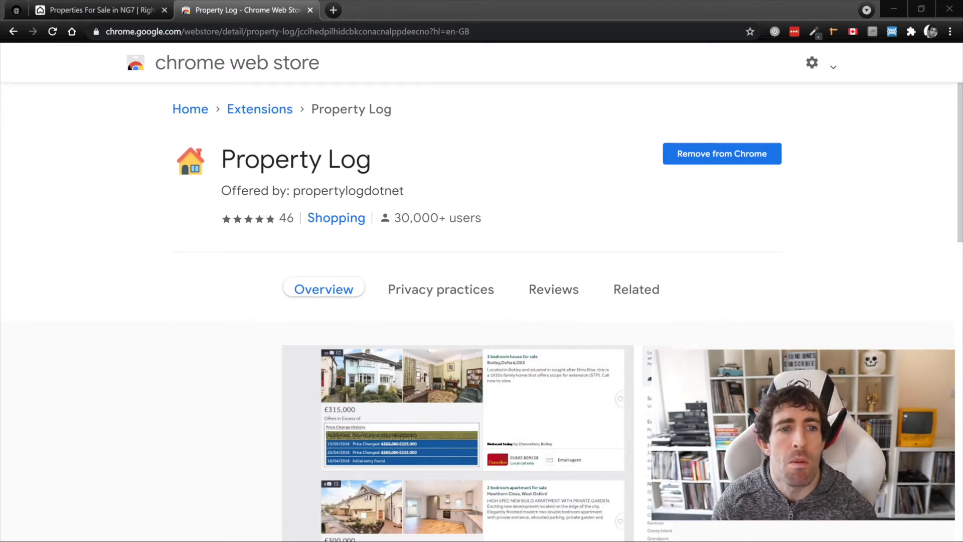
Return to the Rightmove NG7 results tab showing Property Log's price history.
click(100, 10)
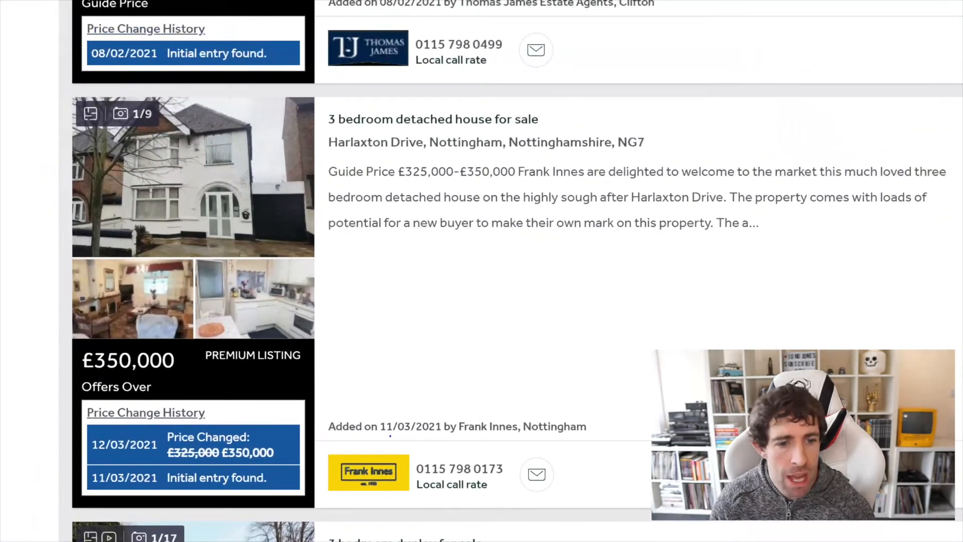
Circle the Harlaxton Drive listing's Price Change History box with the annotation pen.
mouse_move(376, 476)
mouse_down()
mouse_move(205, 274)
mouse_move(416, 541)
mouse_move(228, 93)
mouse_up()
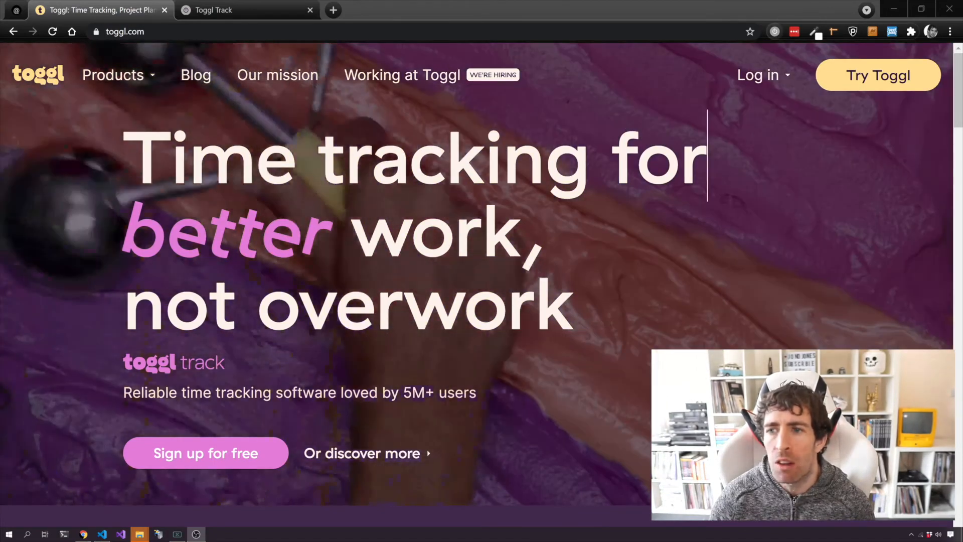
Time and stop a short 'Working On Project X' entry, then open the Toggl web app.
click(775, 31)
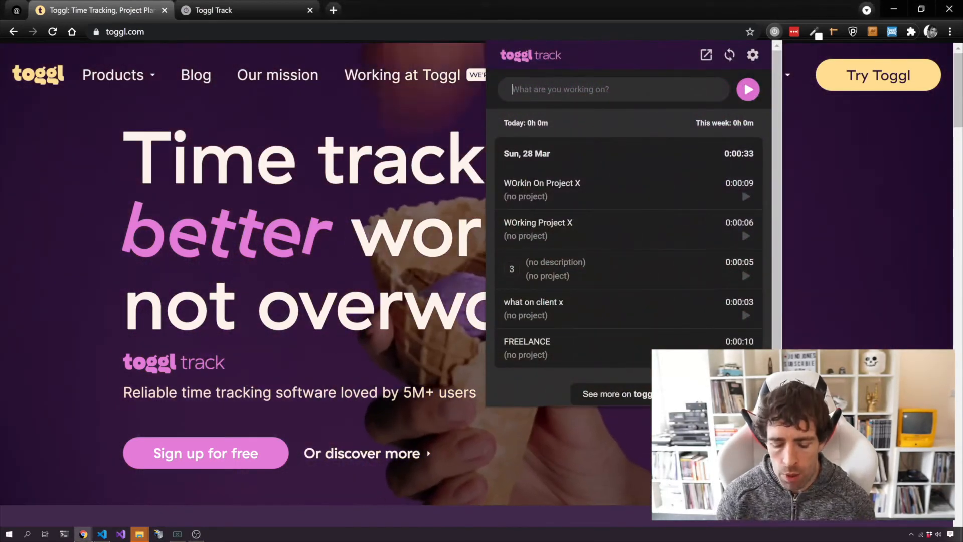
text(Working On P)
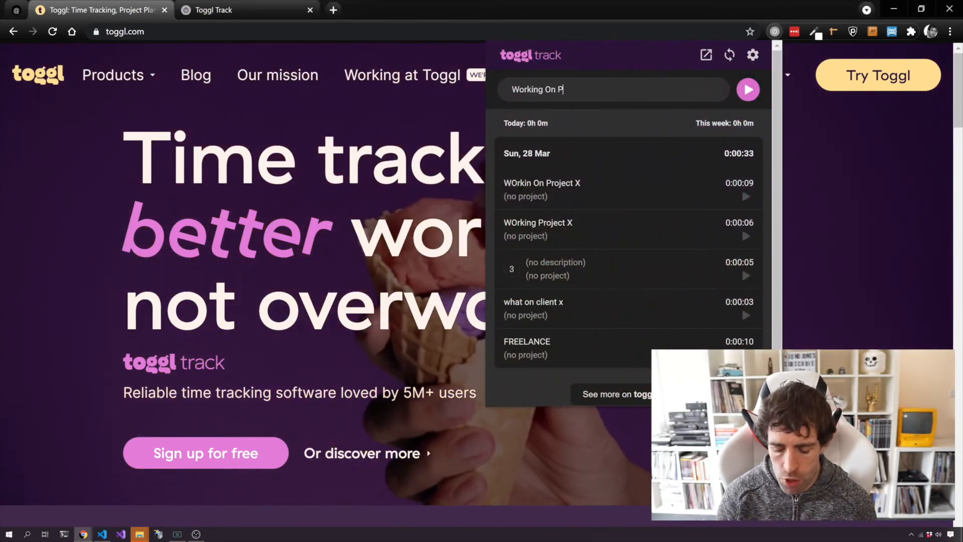
text(roject X)
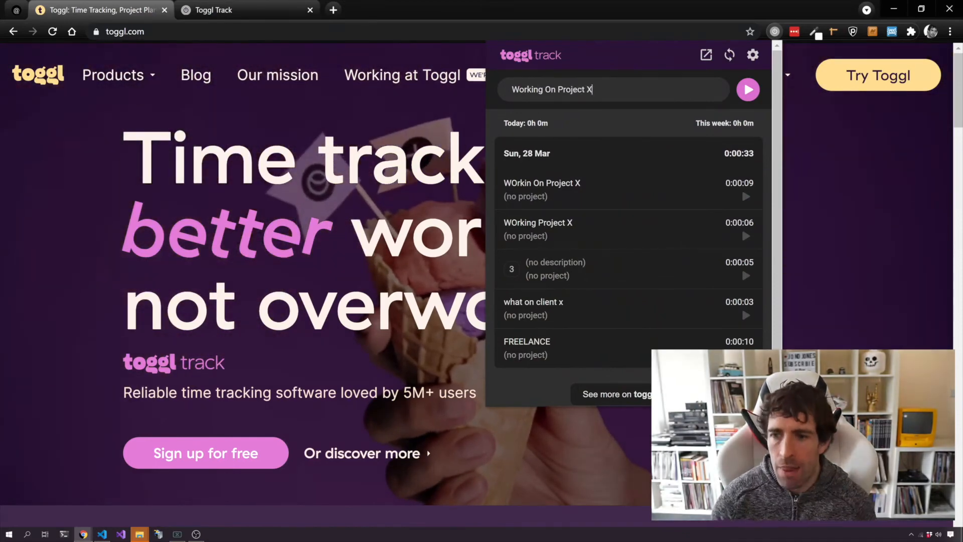
key(Return)
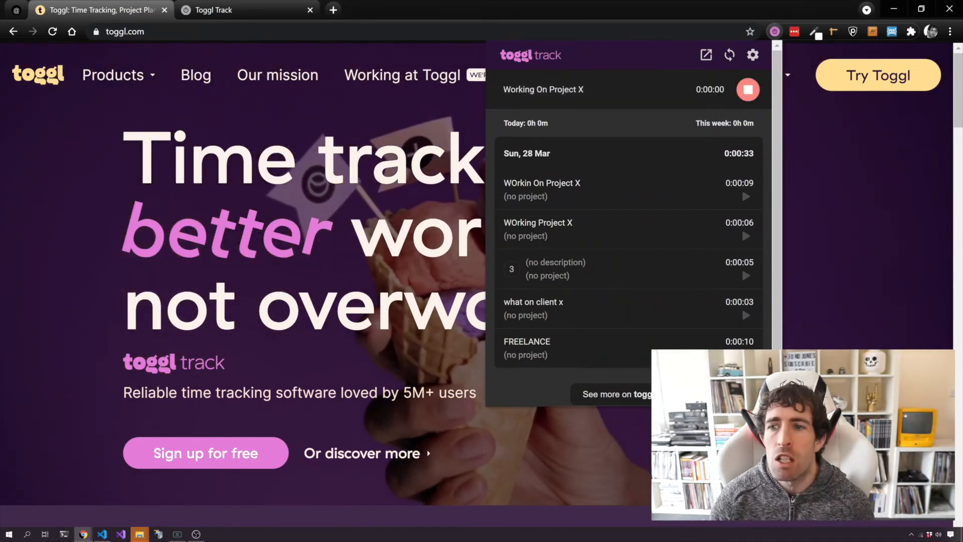
click(853, 171)
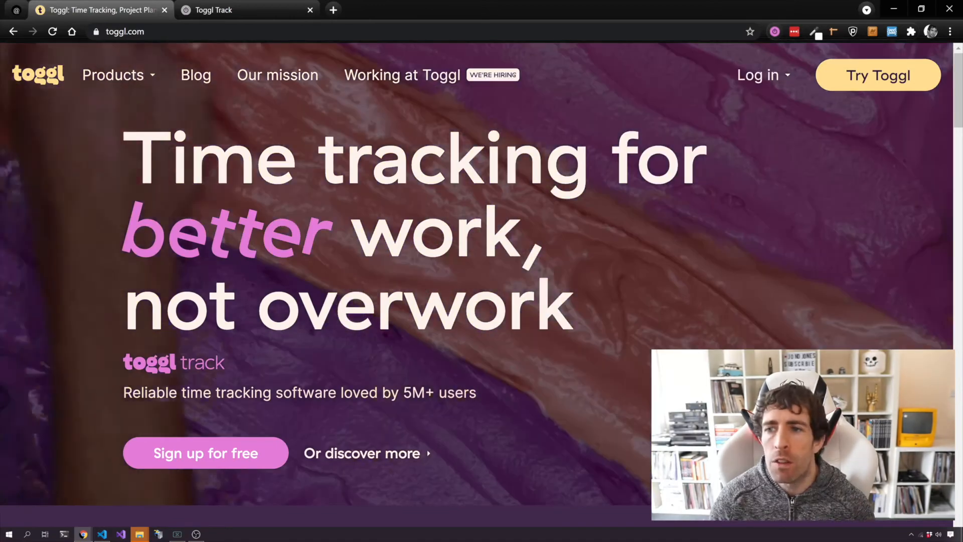
click(774, 31)
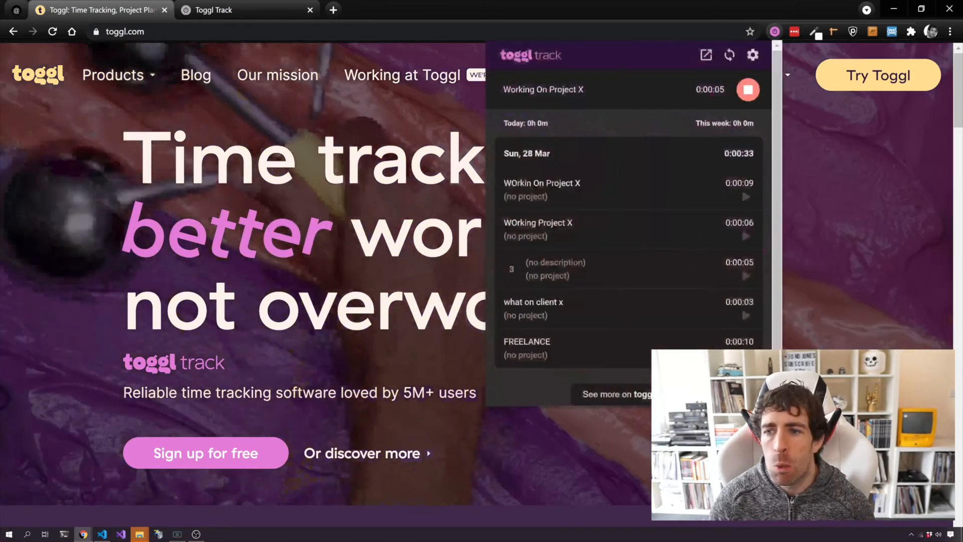
click(747, 90)
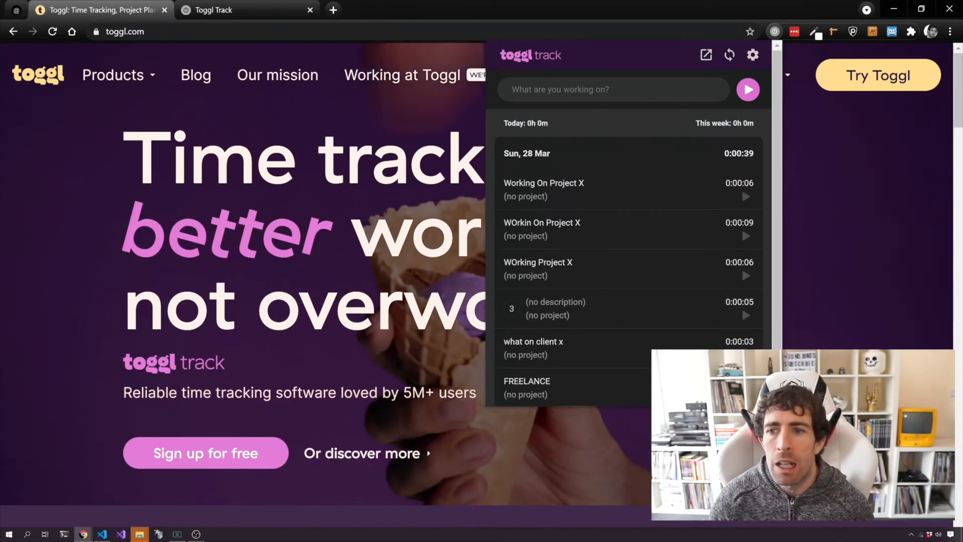
click(706, 55)
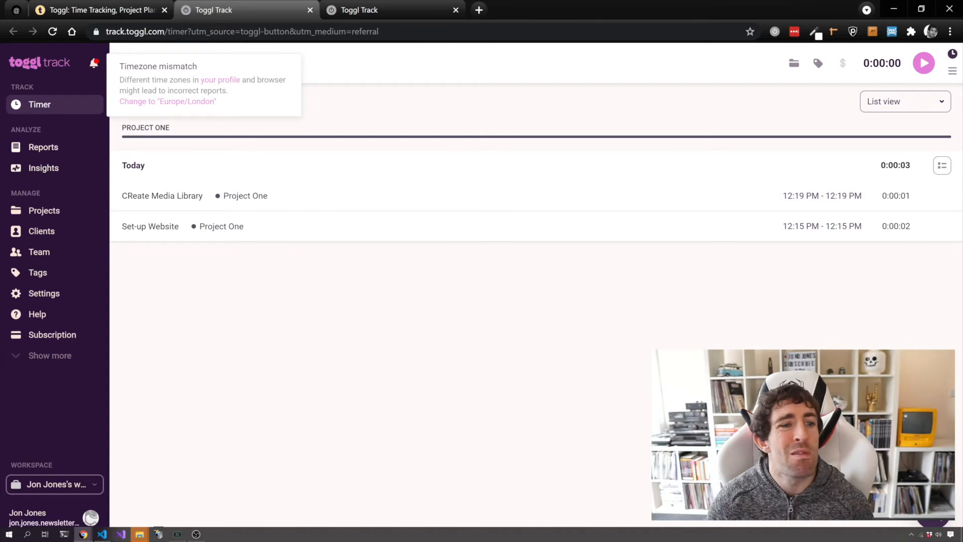
Download the 03/22–03/28/2021 summary report as a PDF and open it.
click(43, 147)
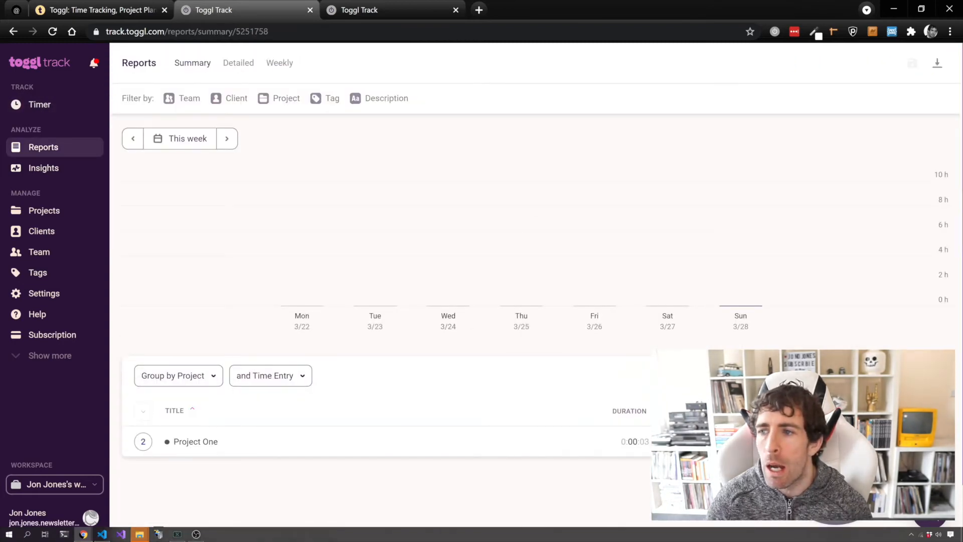
click(937, 63)
click(887, 91)
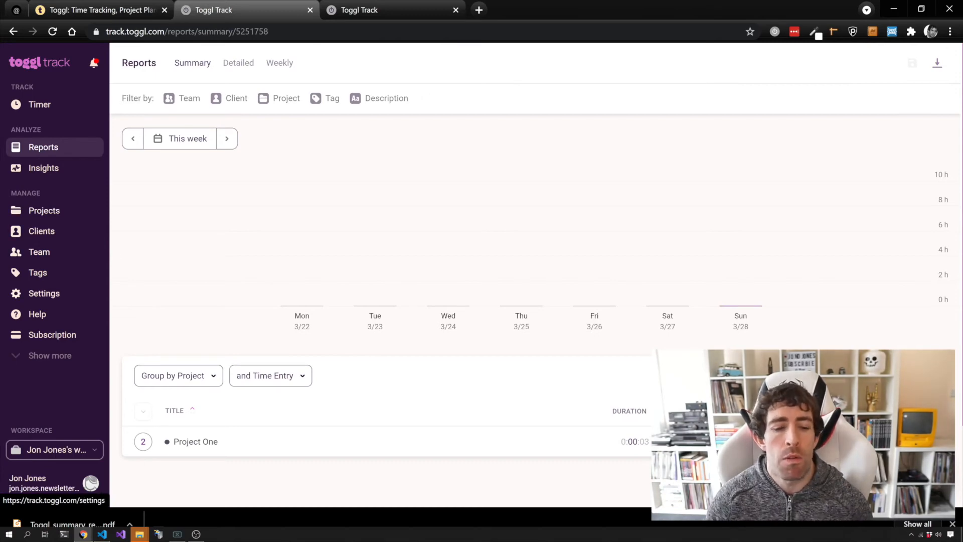
click(73, 523)
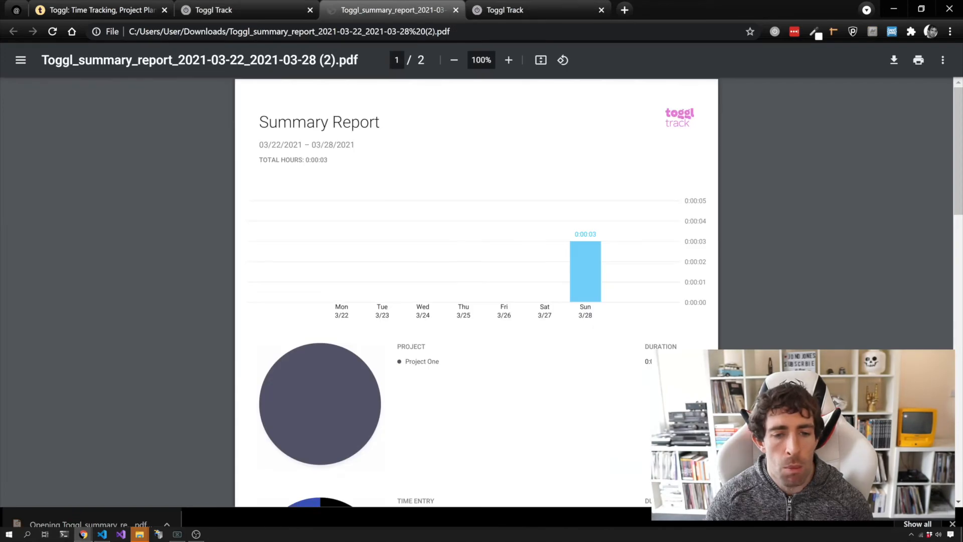
Scroll down and back up through the two pages of the Toggl summary PDF report.
scroll(476, 291, down, 5)
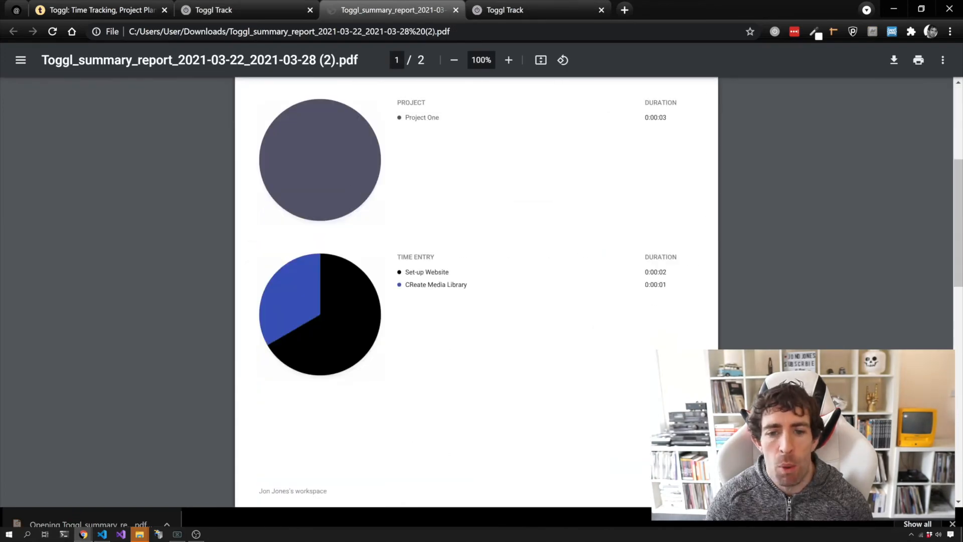
scroll(476, 291, up, 4)
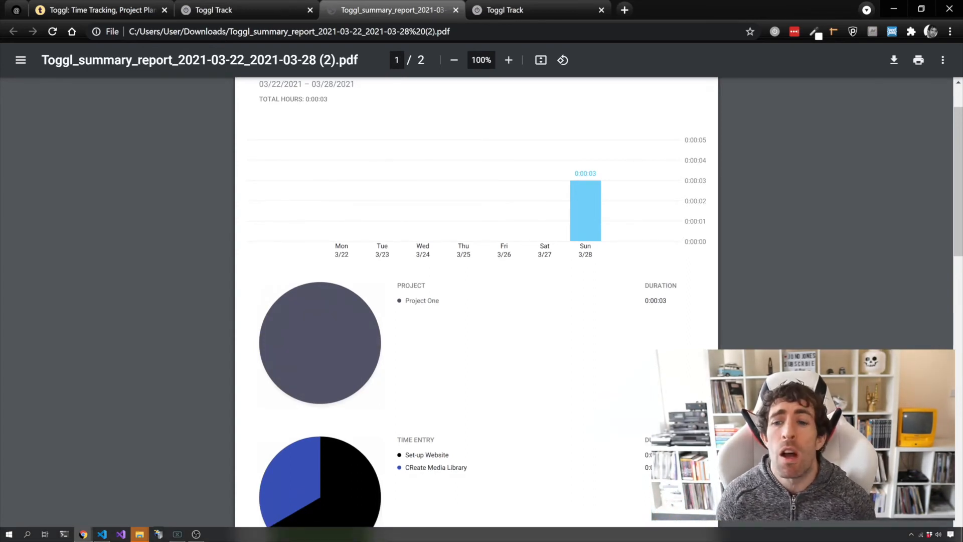
scroll(476, 301, down, 10)
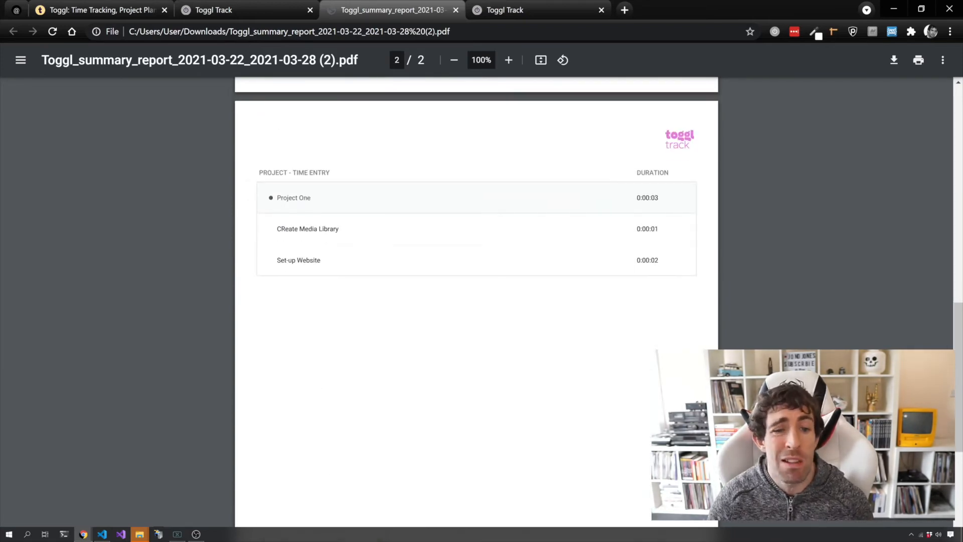
scroll(477, 301, up, 10)
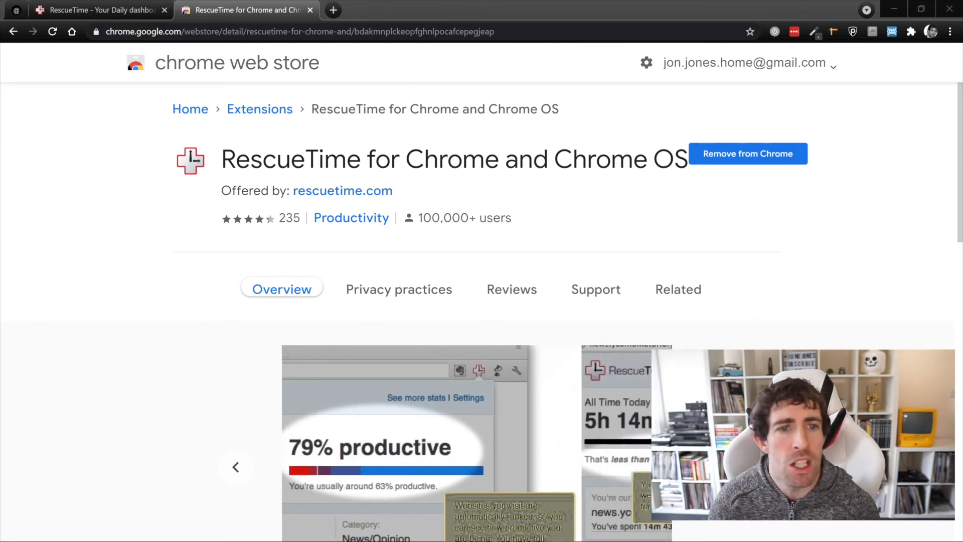
Switch to the RescueTime dashboard tab.
click(100, 10)
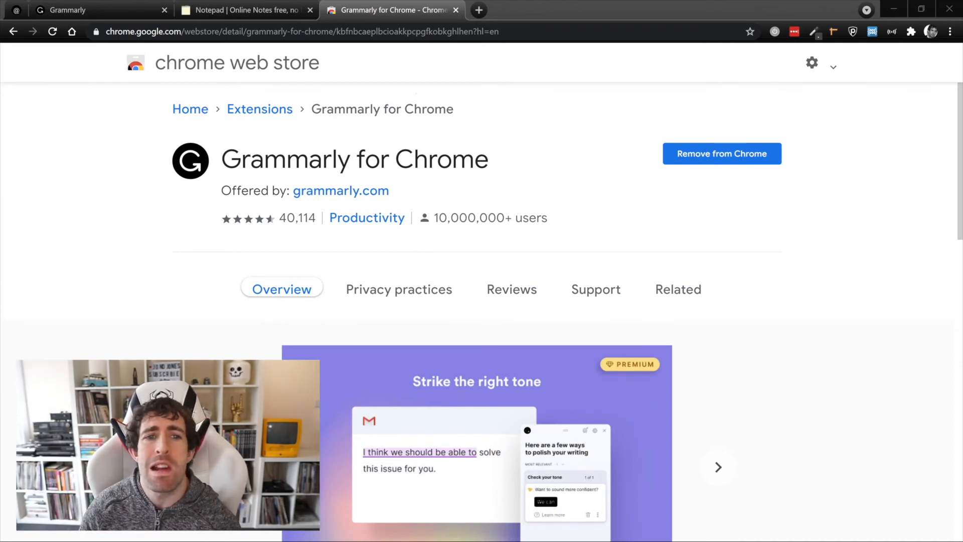
In the notepad, accept Grammarly's suggestion to change 'chald' to 'child'.
click(246, 10)
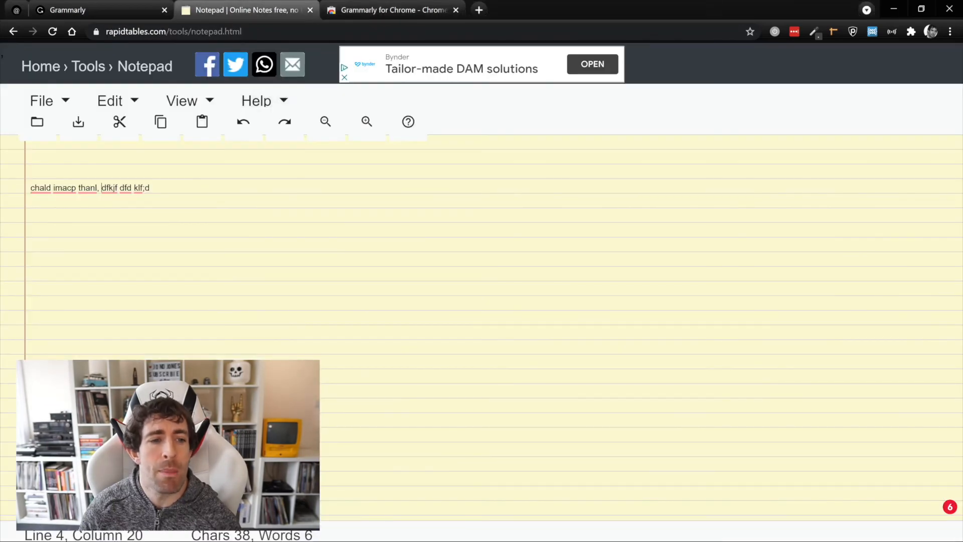
mouse_move(41, 189)
click(50, 209)
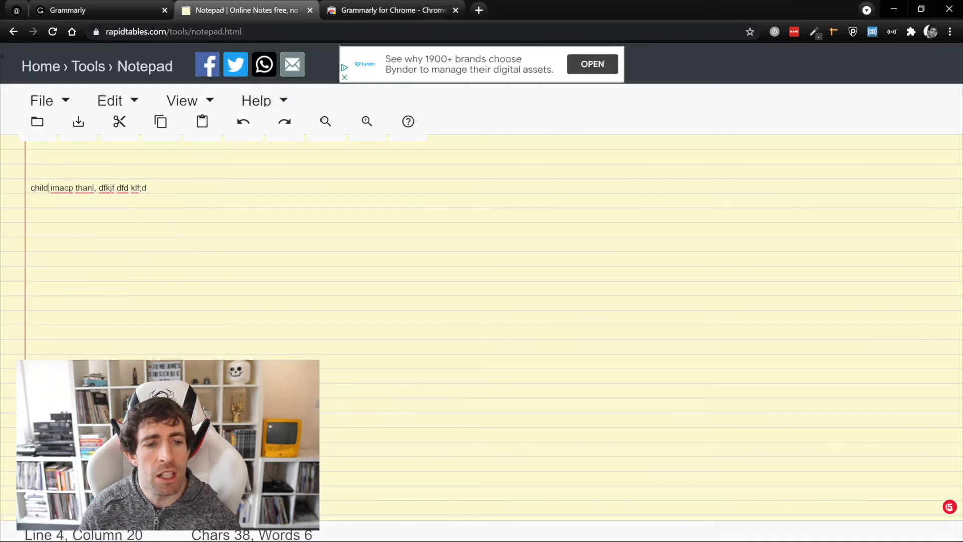
Correct 'thanl' to 'that' and bring up Grammarly's full list of remaining suggestions.
mouse_move(107, 189)
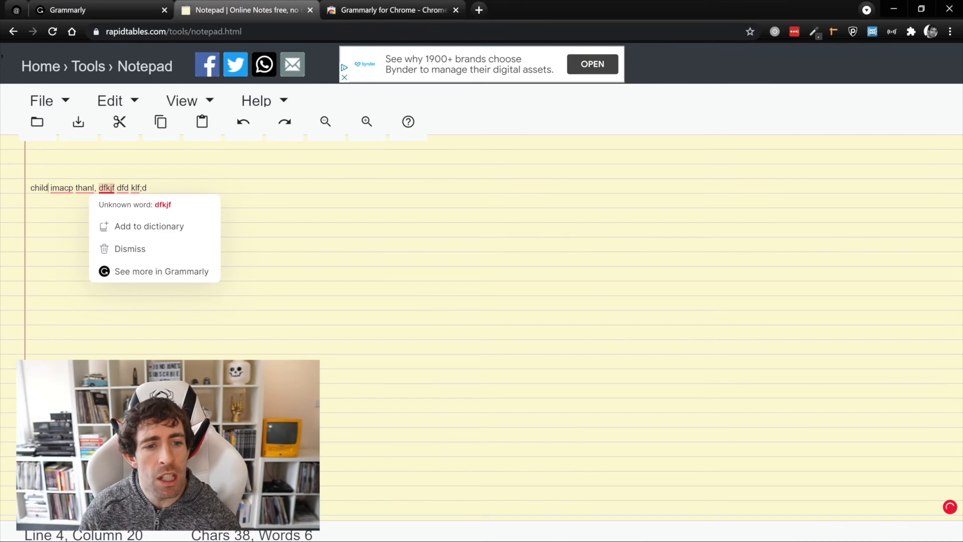
mouse_move(135, 188)
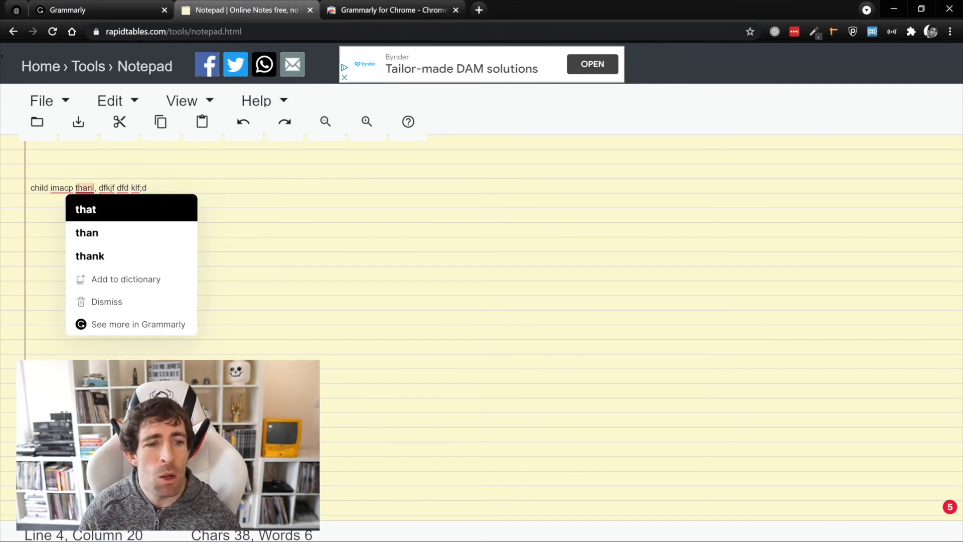
click(86, 209)
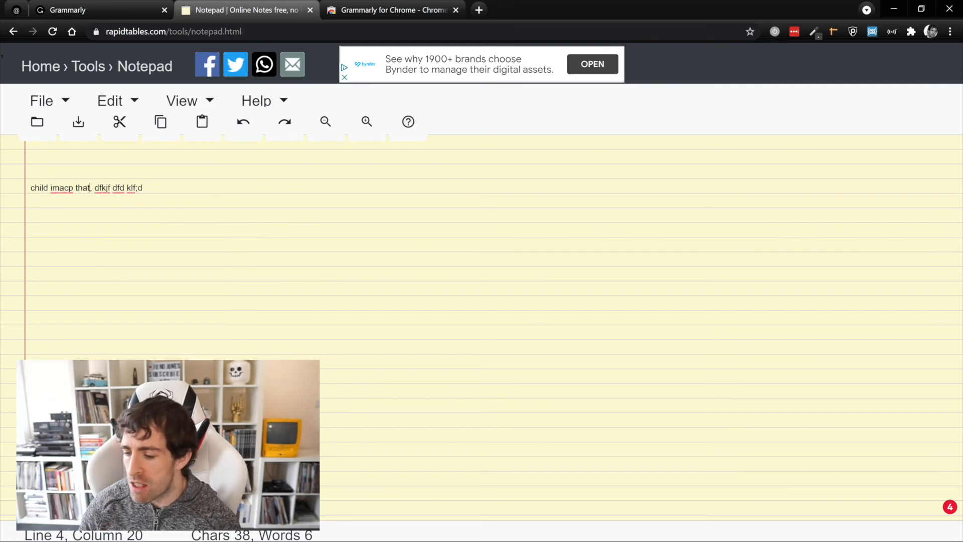
click(949, 506)
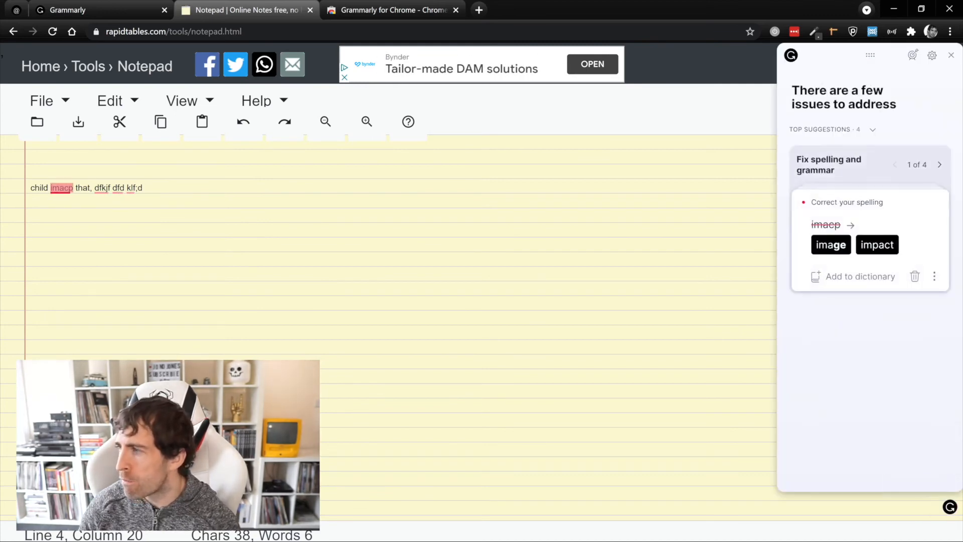